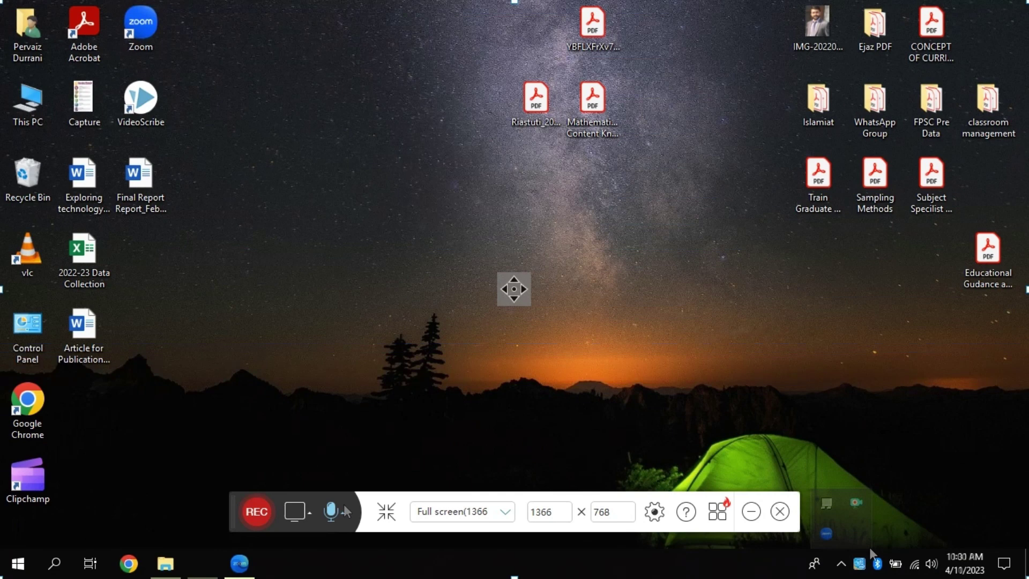
Peek at the hidden tray icons, then review the capture-source and audio-input dropdowns.
left_click(841, 555)
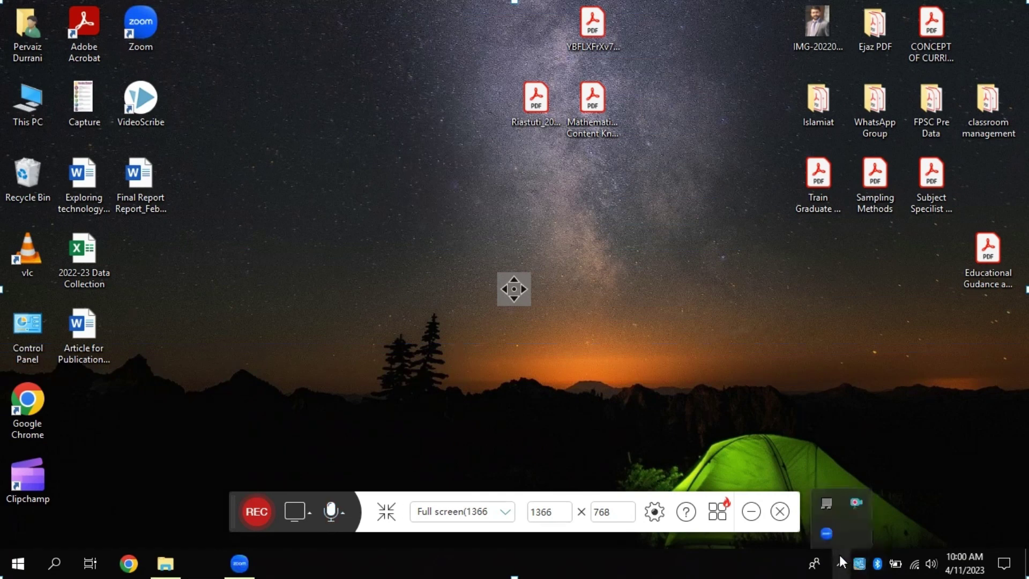
left_click(839, 555)
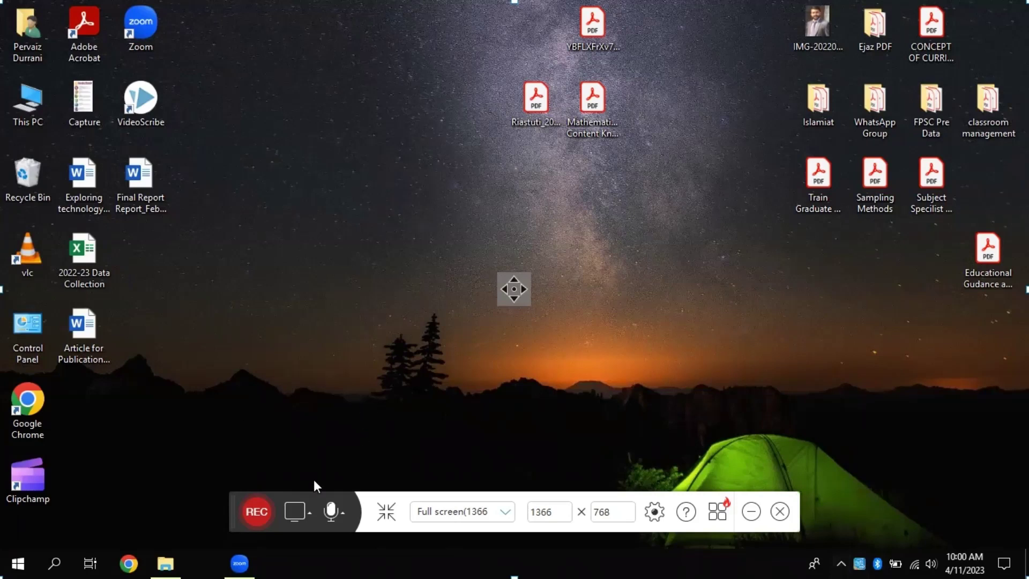
left_click(310, 510)
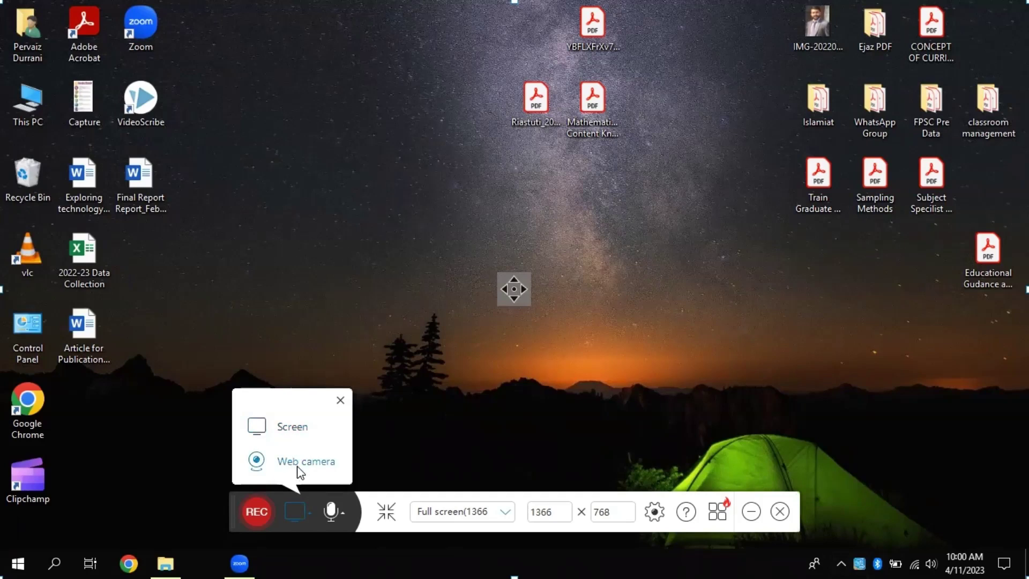
left_click(334, 513)
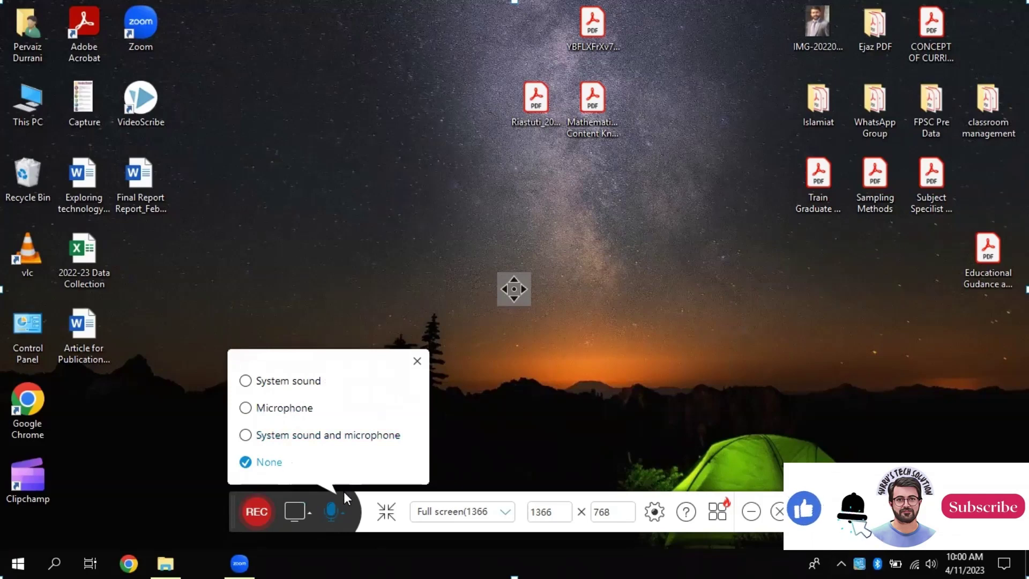
Switch to a 640×360 capture region, enlarge it to 741×443 and move it right.
left_click(386, 513)
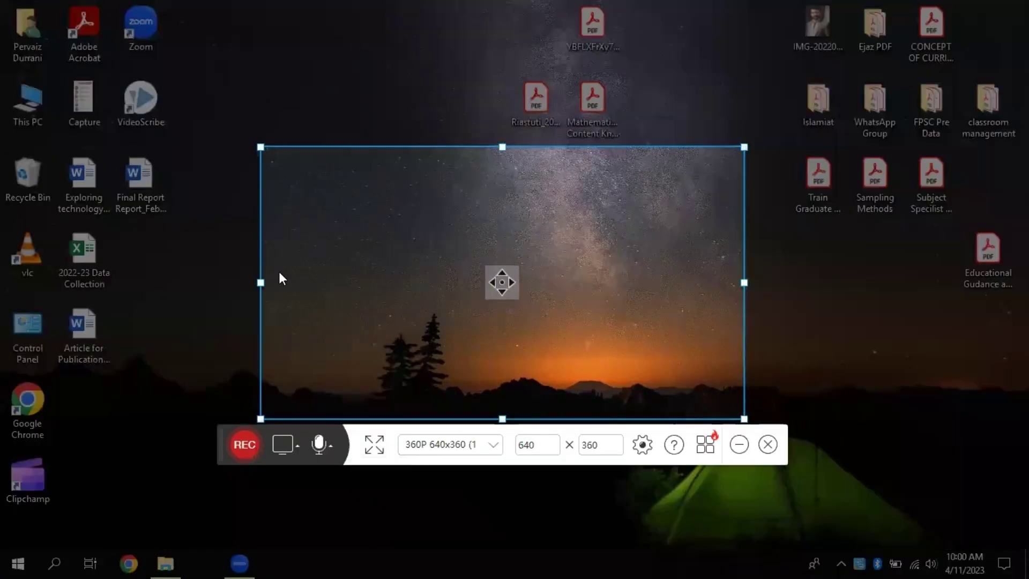
left_click_drag(261, 145, 184, 84)
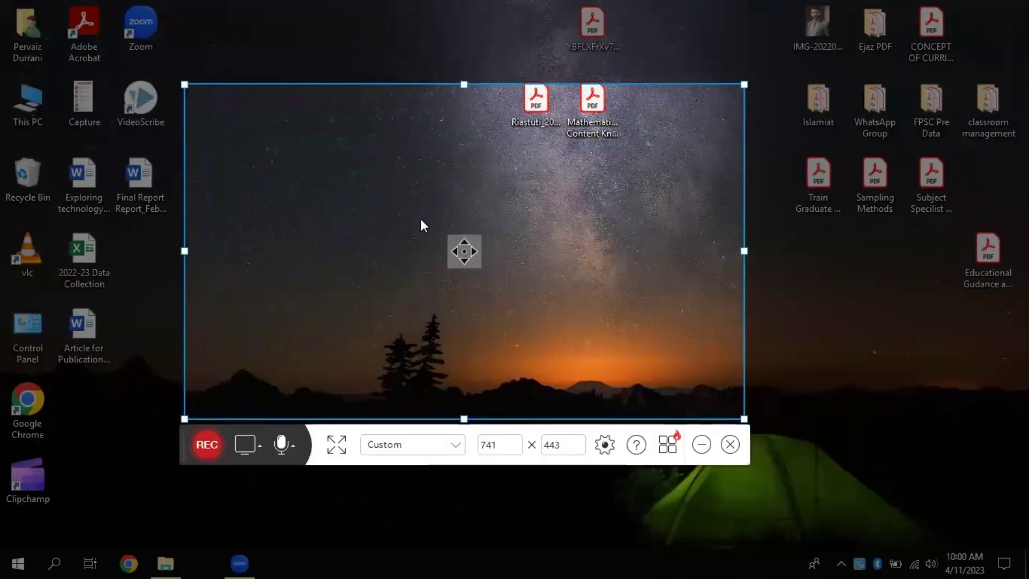
left_click_drag(462, 250, 526, 257)
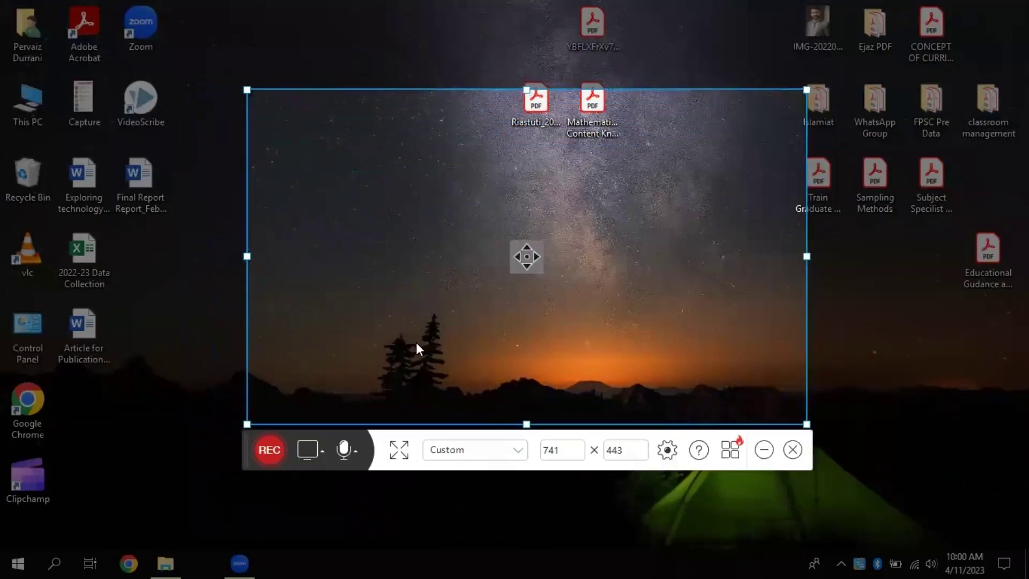
Try the 240P and 360P size presets, then return the capture area to full screen.
left_click(434, 449)
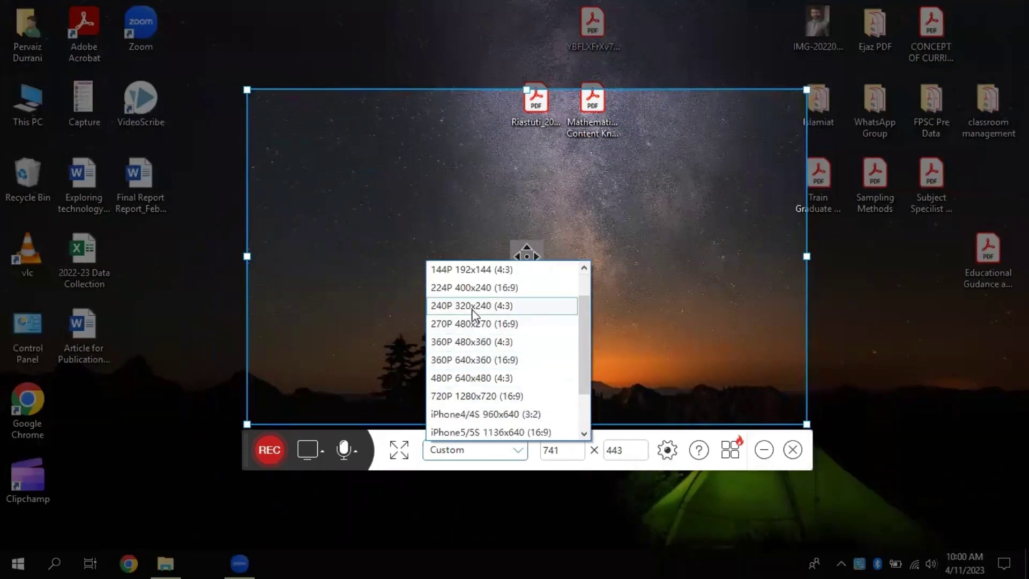
left_click(471, 310)
left_click(479, 375)
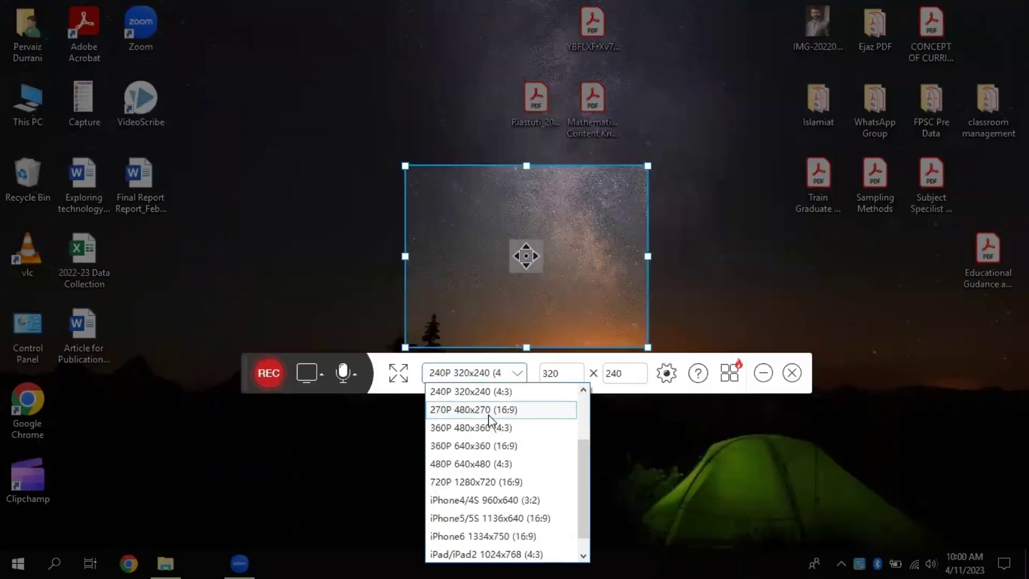
left_click(489, 428)
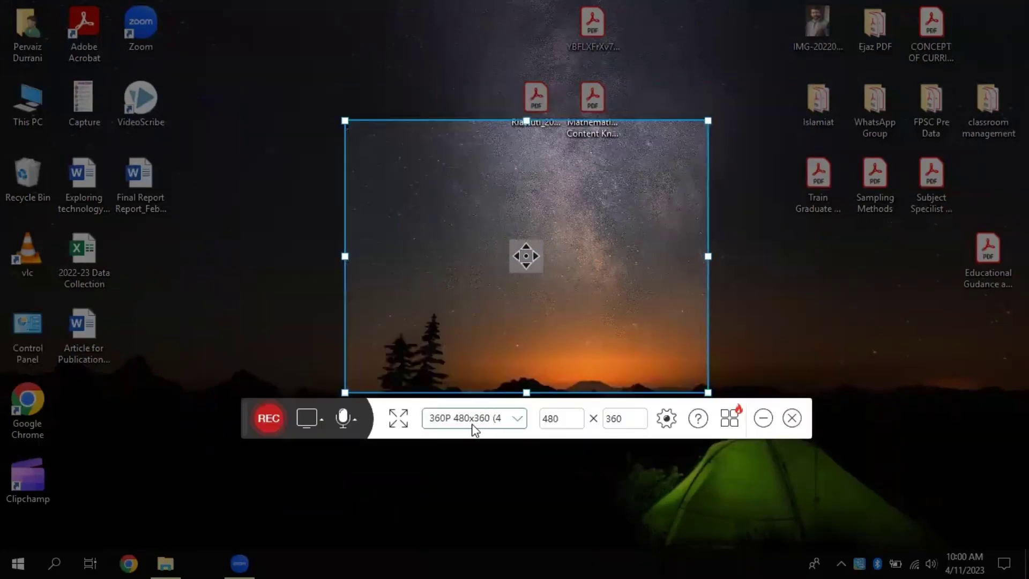
left_click(398, 427)
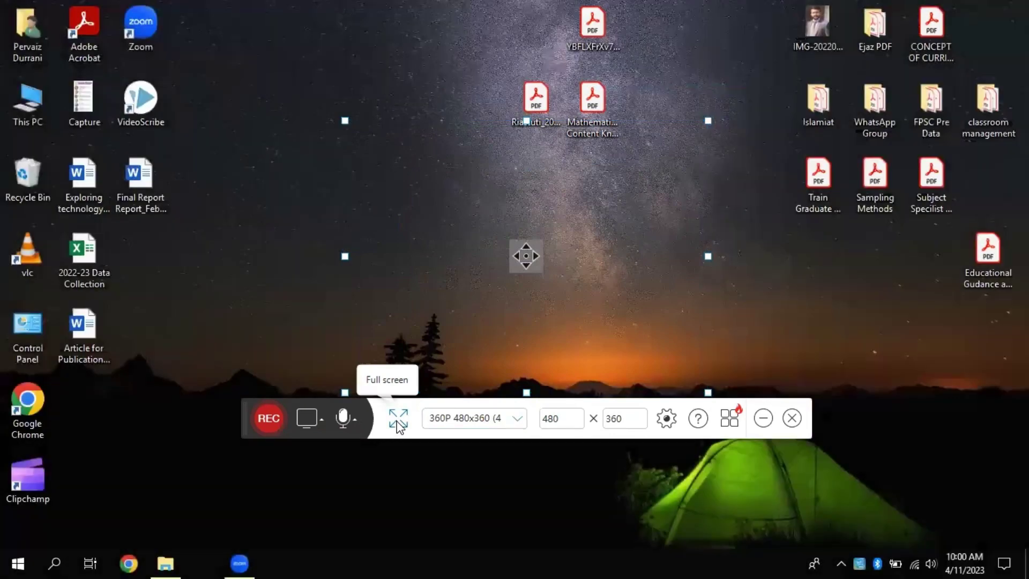
left_click(398, 427)
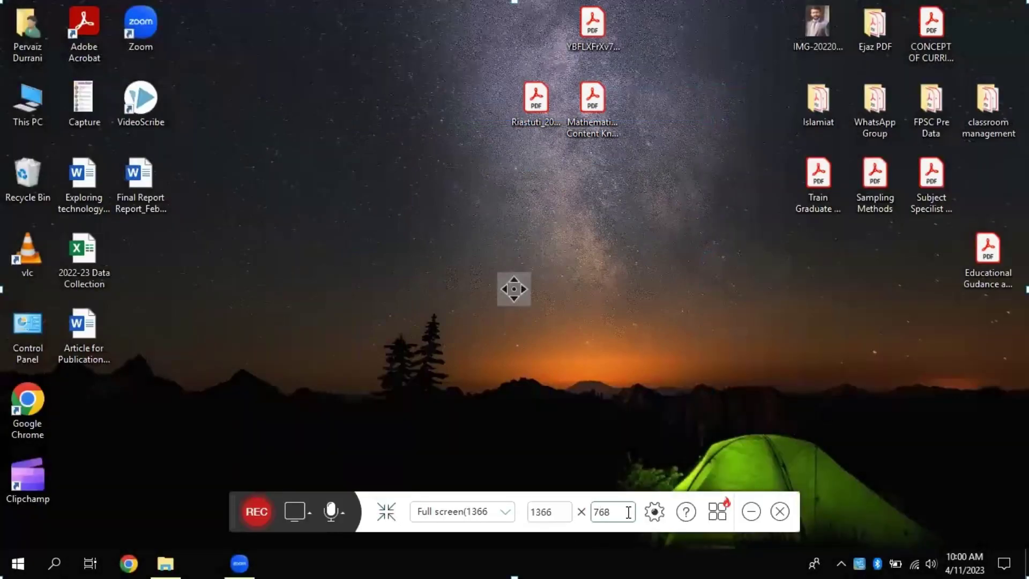
In the Recording settings, set the mouse hot spot size to 64.
left_click(655, 513)
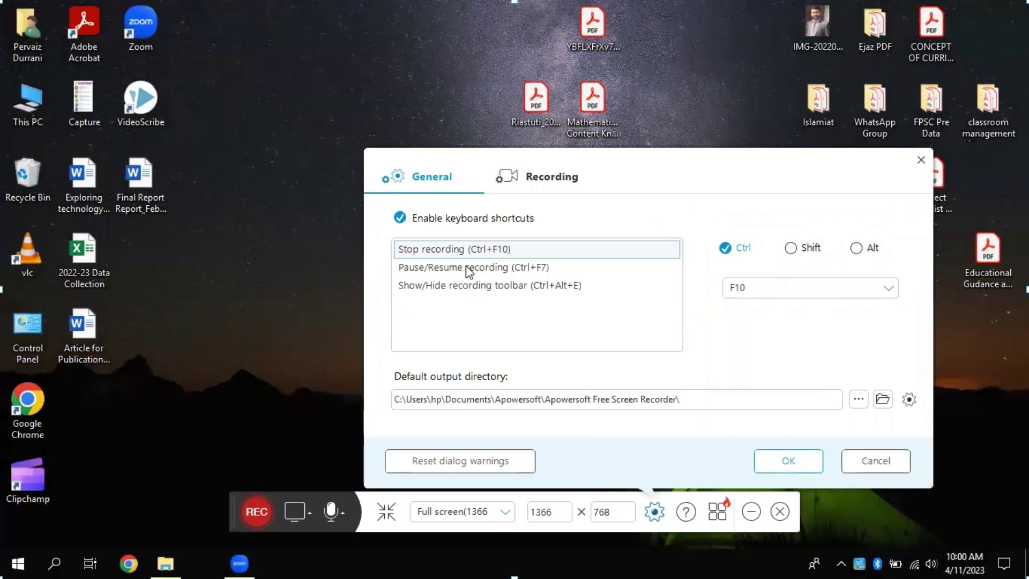
left_click(535, 182)
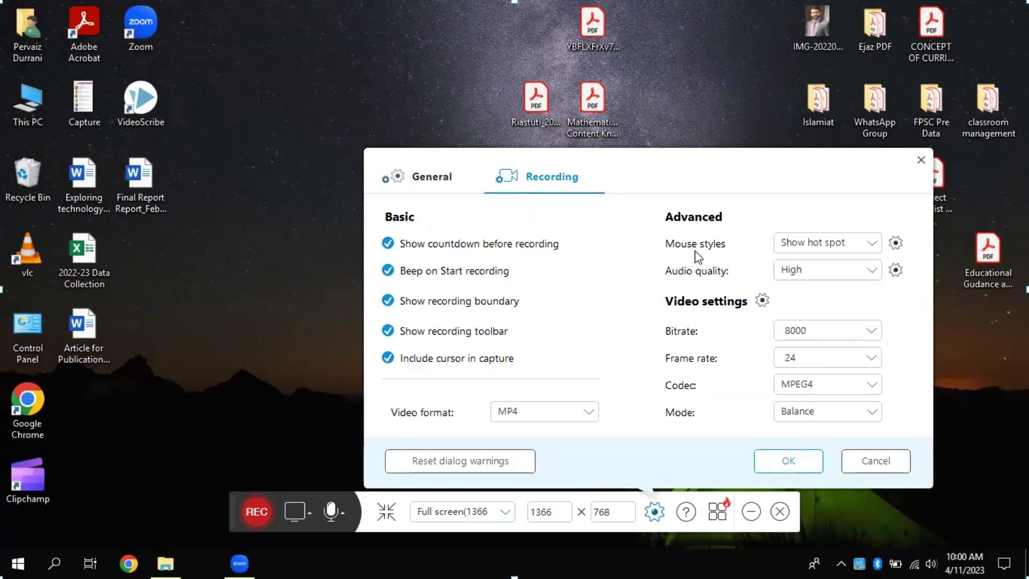
left_click(890, 245)
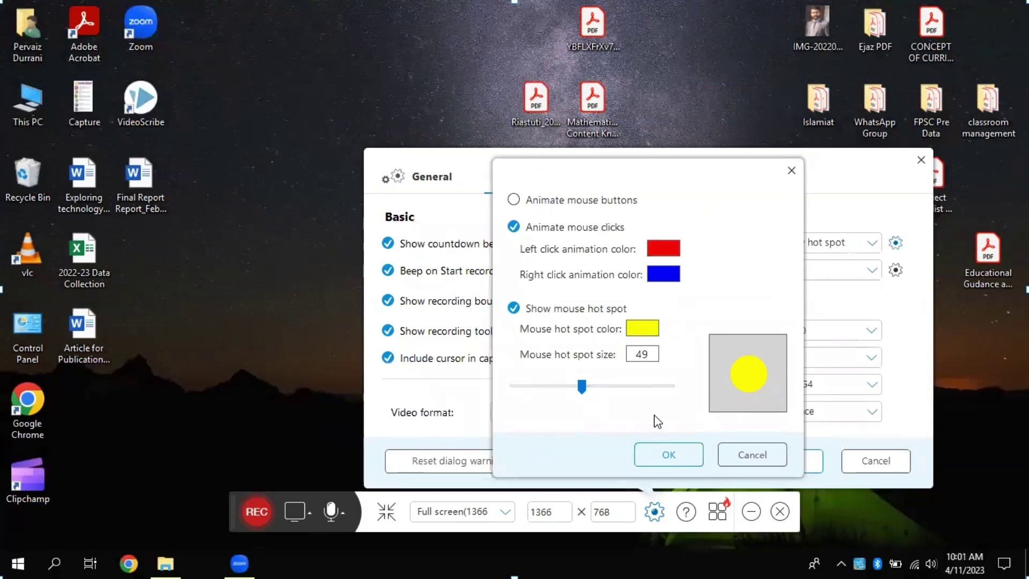
mouse_move(588, 393)
left_mouse_down()
mouse_move(625, 390)
mouse_move(582, 393)
left_mouse_up()
left_click(682, 453)
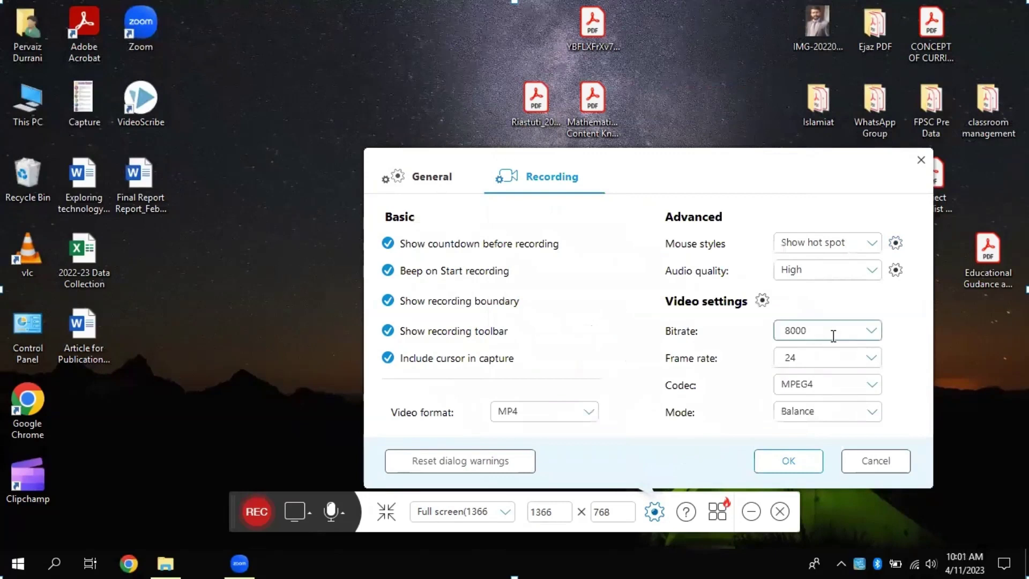
Keep audio quality at High, bitrate 8000 and video format MP4.
left_click(851, 274)
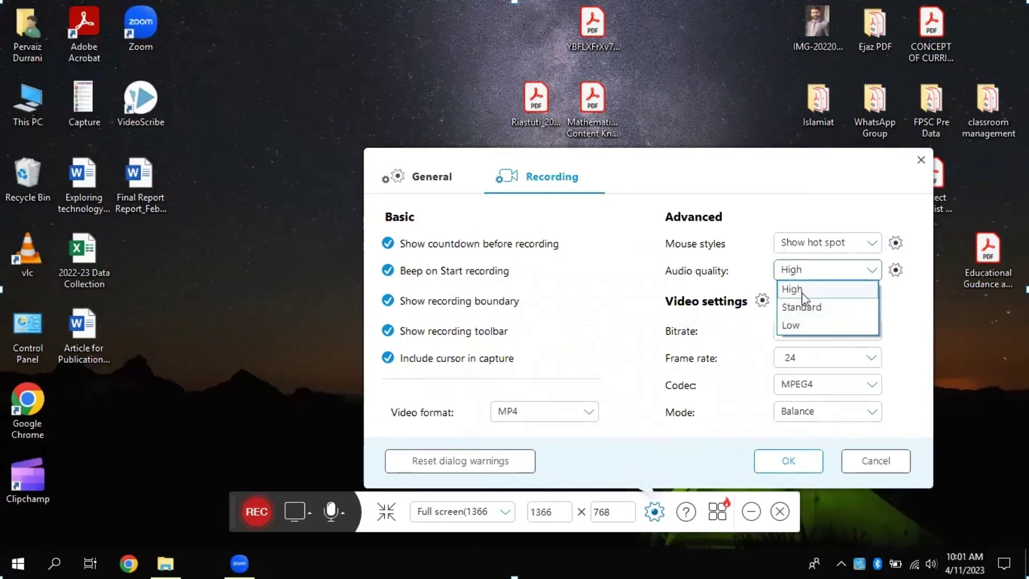
left_click(748, 333)
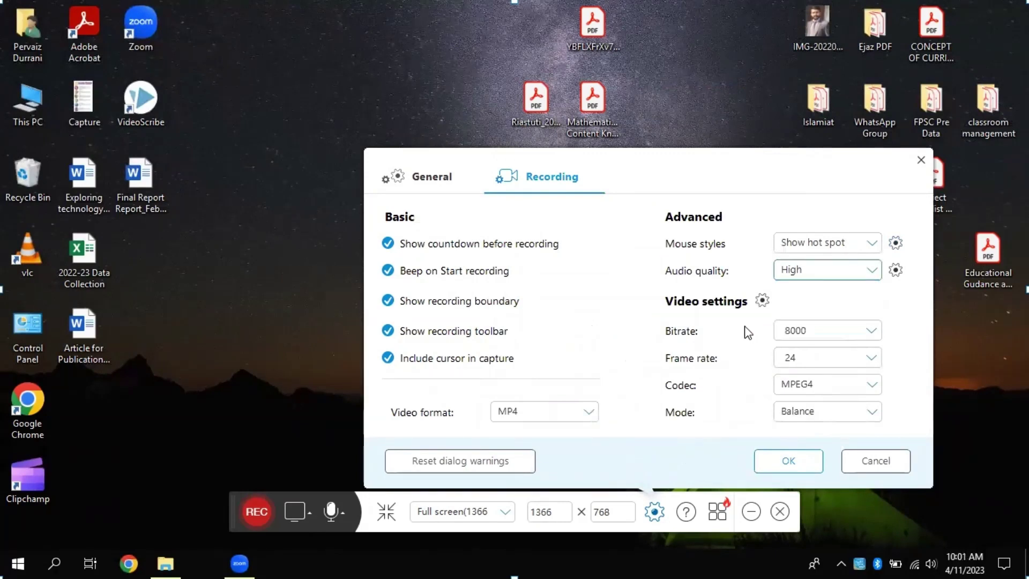
left_click(802, 331)
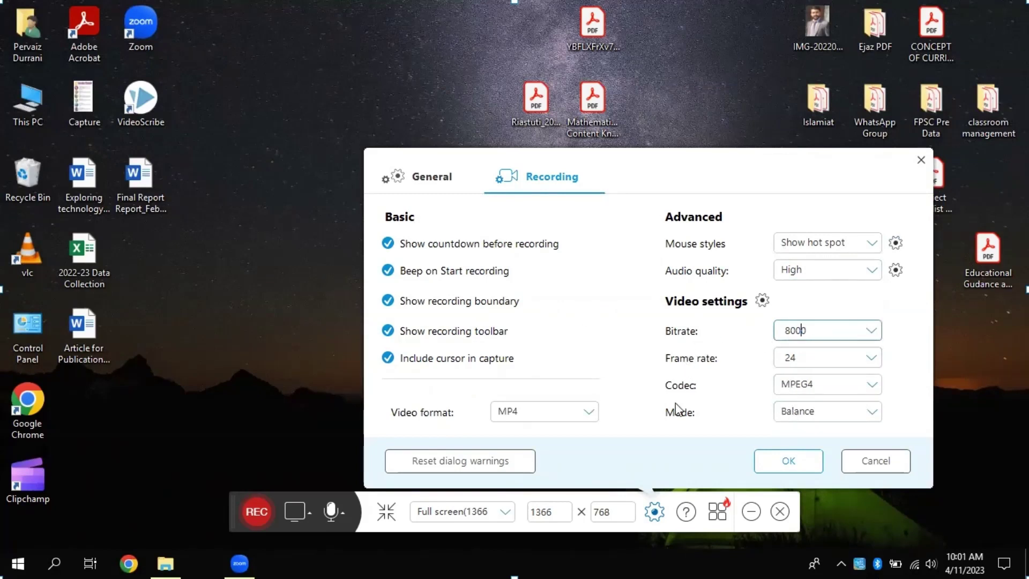
left_click(563, 420)
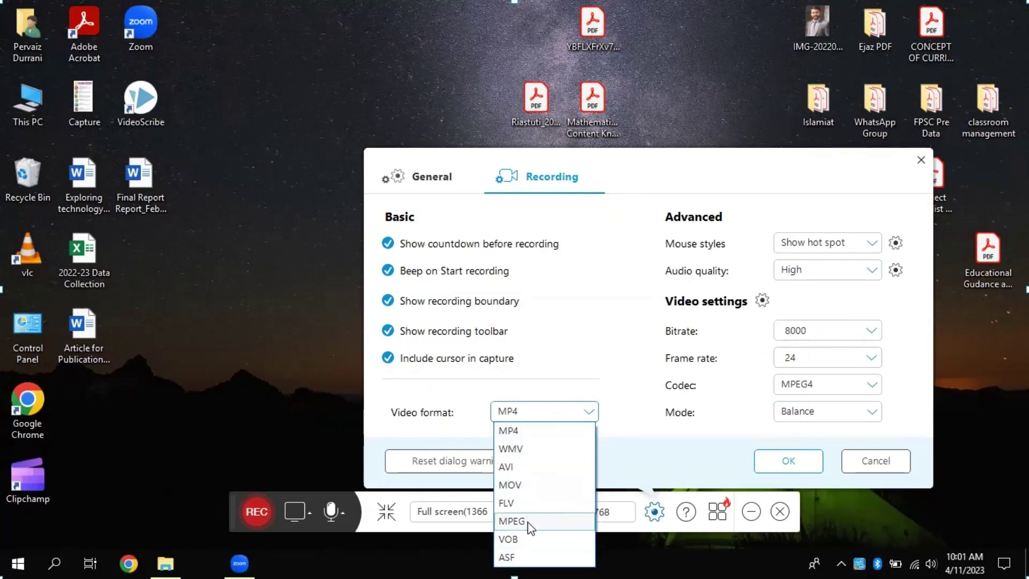
left_click(622, 426)
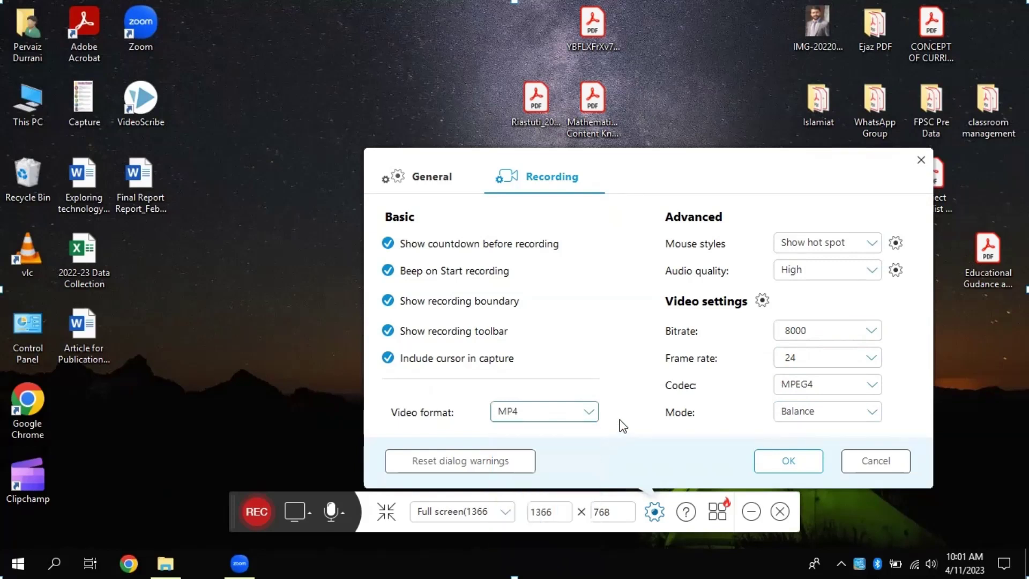
Apply the recording settings and turn on the HP HD Webcam overlay.
left_click(796, 462)
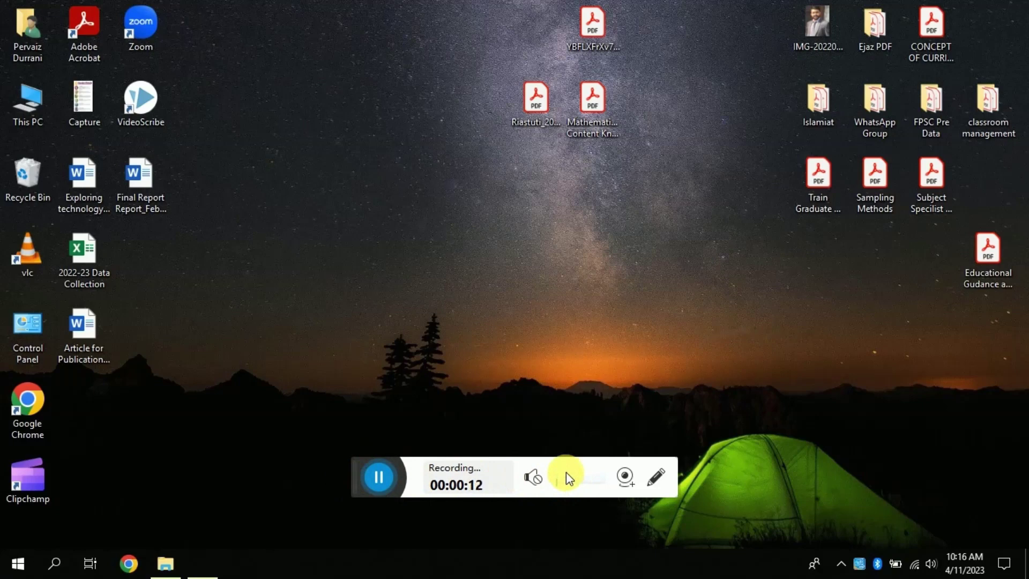
left_click(625, 478)
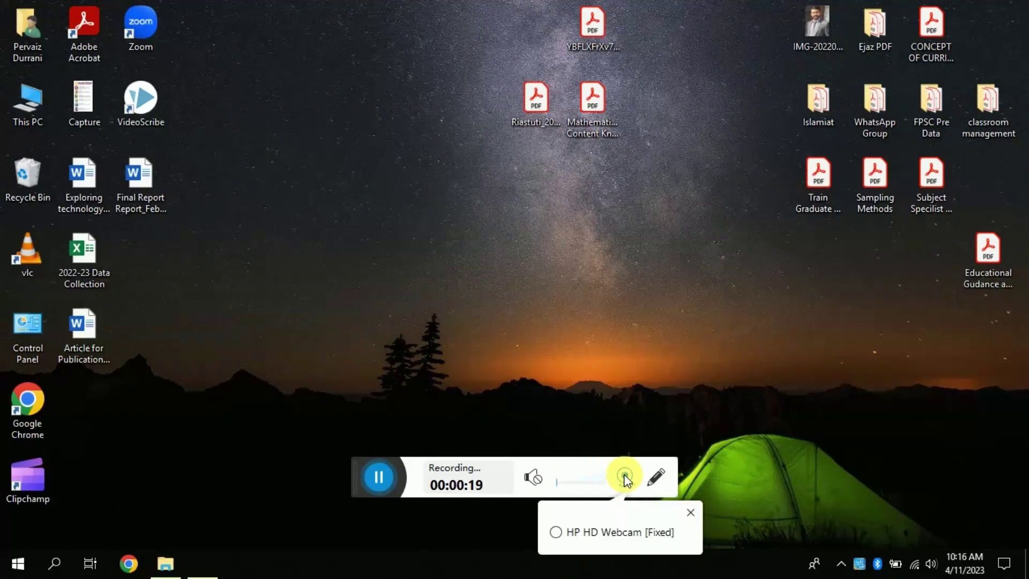
left_click(585, 535)
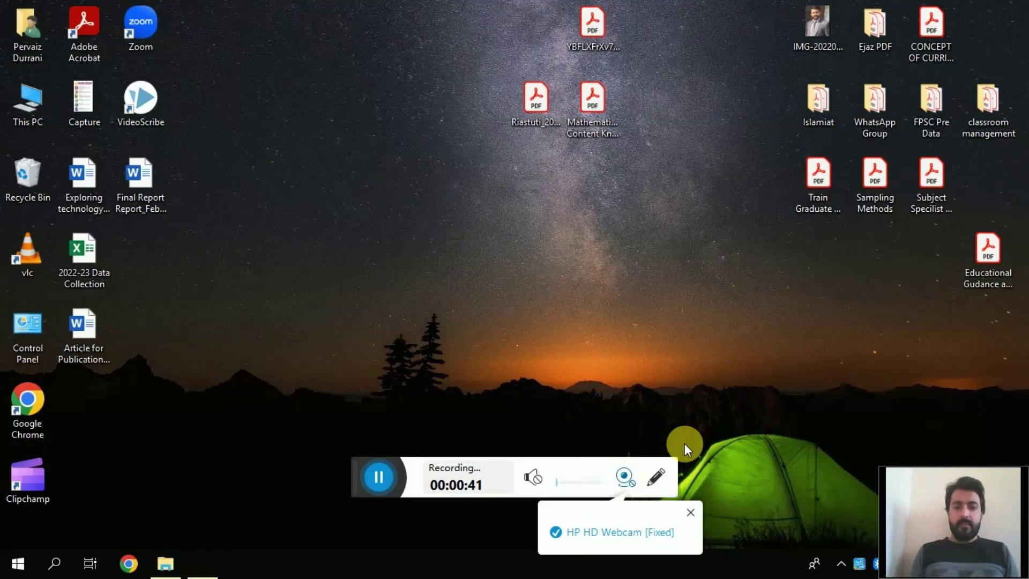
left_click(625, 476)
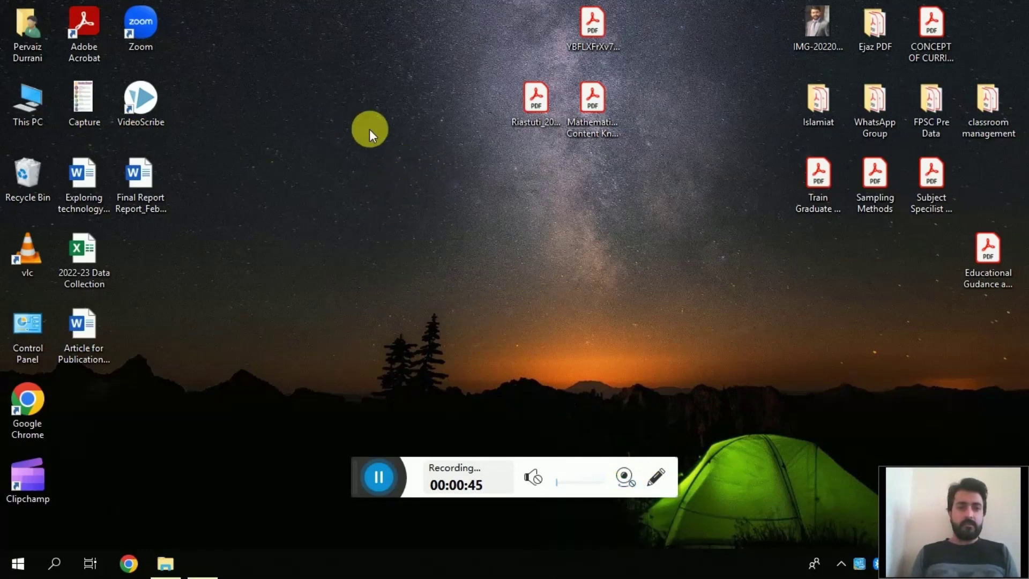
Select a couple of desktop PDF icons, then turn the webcam overlay off.
left_click(510, 107)
left_click(601, 113)
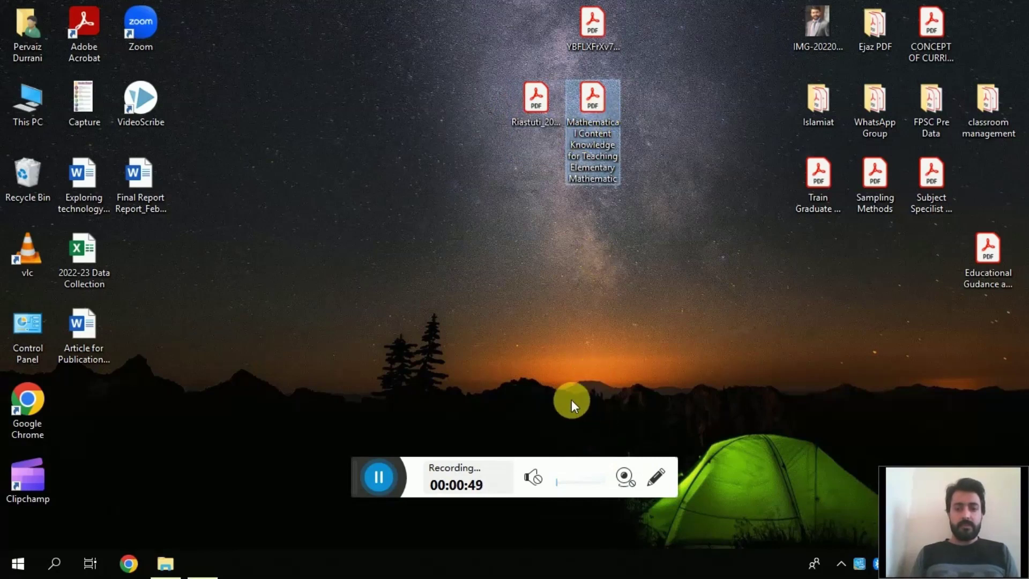
left_click(622, 473)
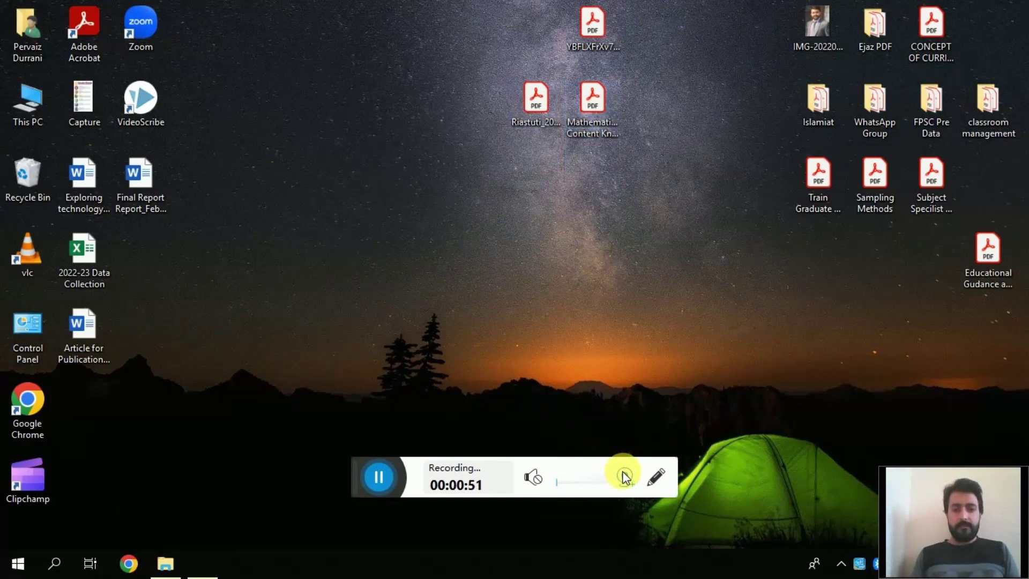
With the thickest red stroke, draw a box and ellipses around PDF icons, then clear them.
left_click(655, 476)
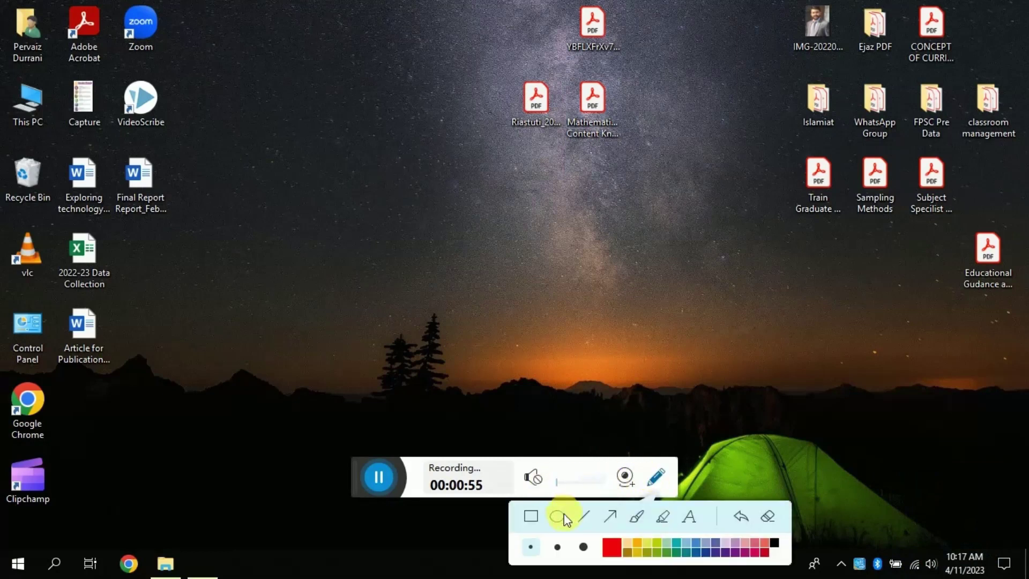
left_click(583, 547)
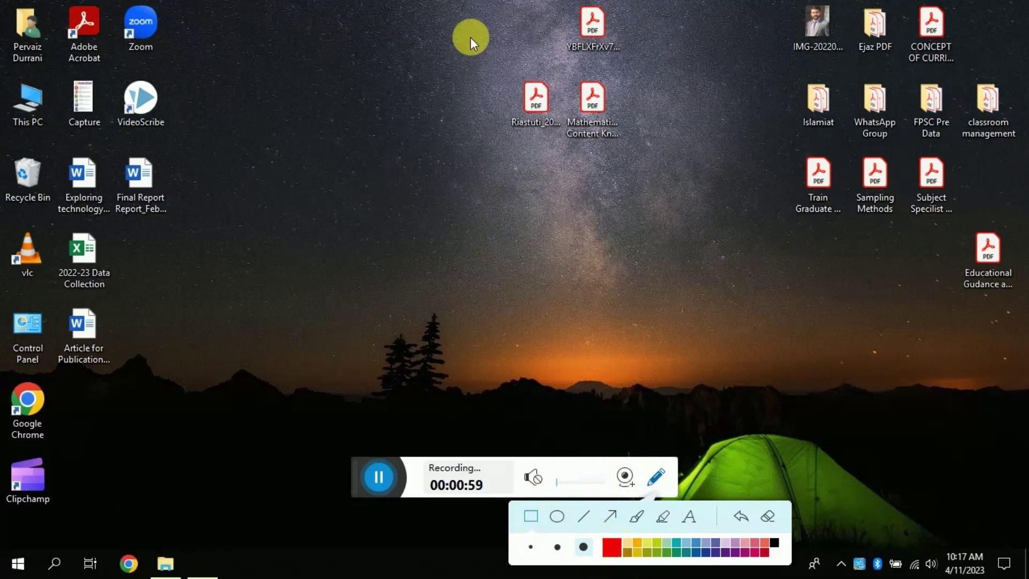
mouse_move(542, 89)
left_mouse_down()
mouse_move(576, 133)
mouse_move(554, 152)
mouse_move(565, 154)
left_mouse_up()
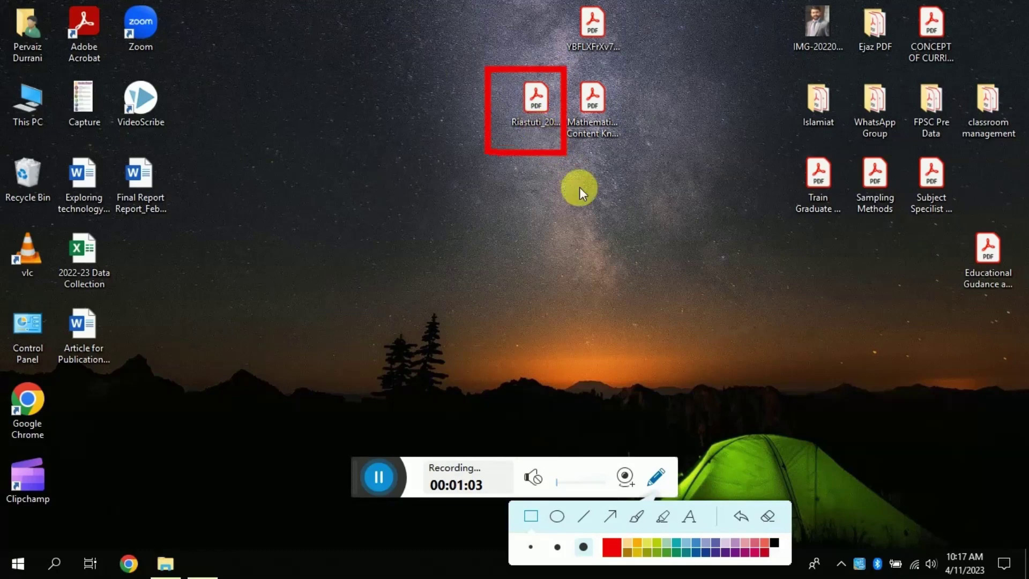
left_click(557, 522)
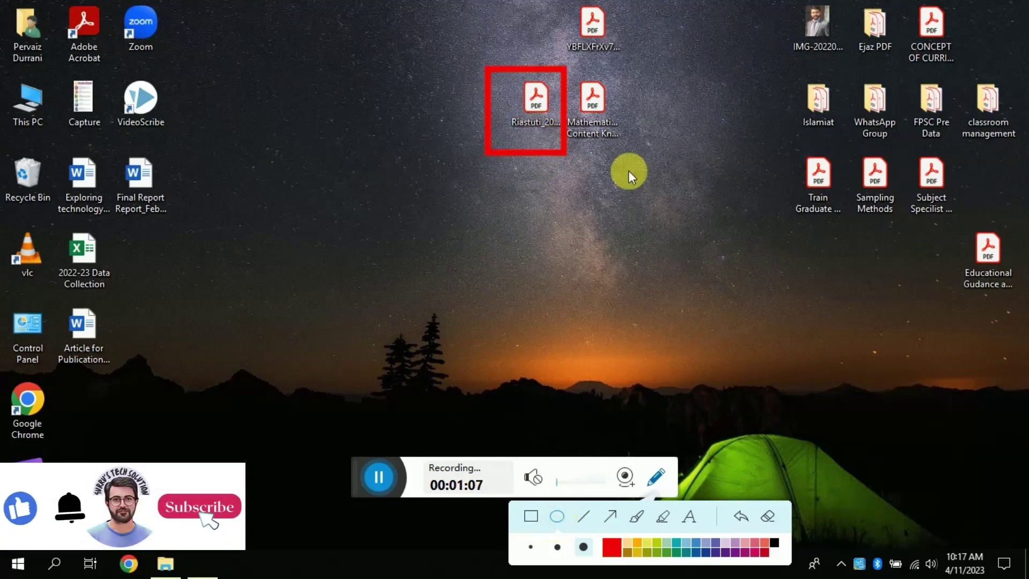
mouse_move(640, 43)
left_mouse_down()
mouse_move(613, 27)
mouse_move(553, 20)
left_mouse_up()
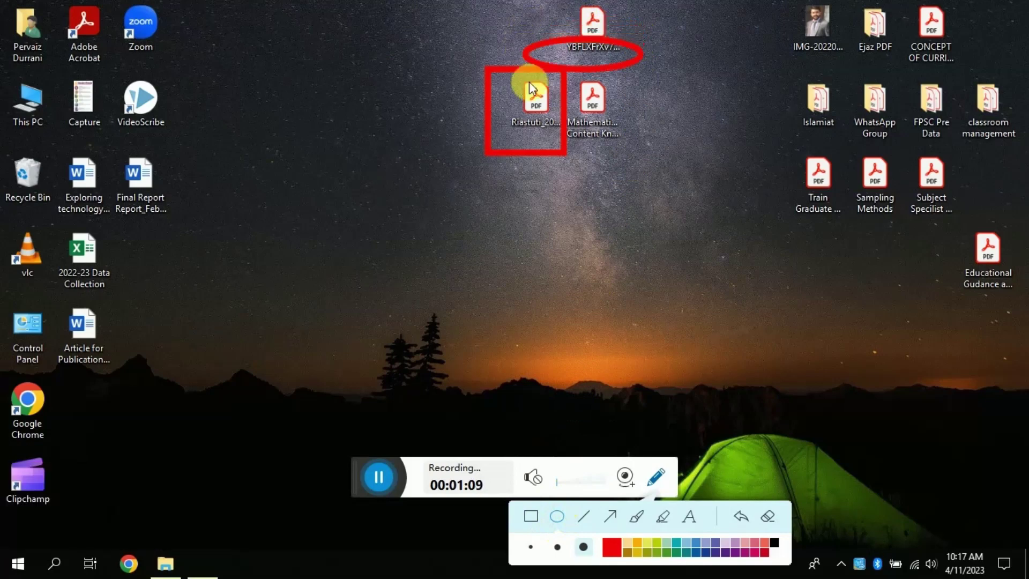
left_click_drag(642, 39, 575, 171)
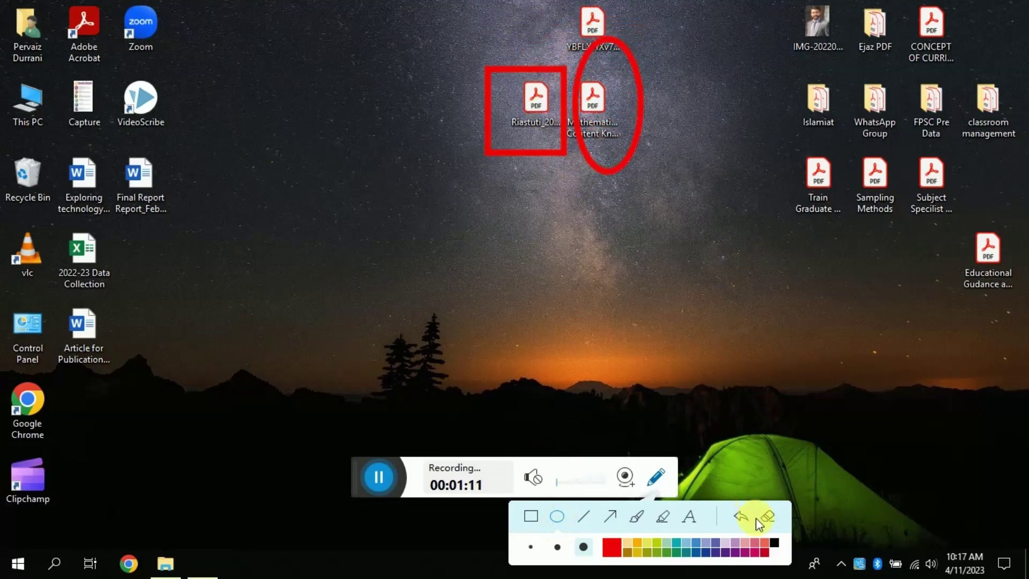
left_click(769, 518)
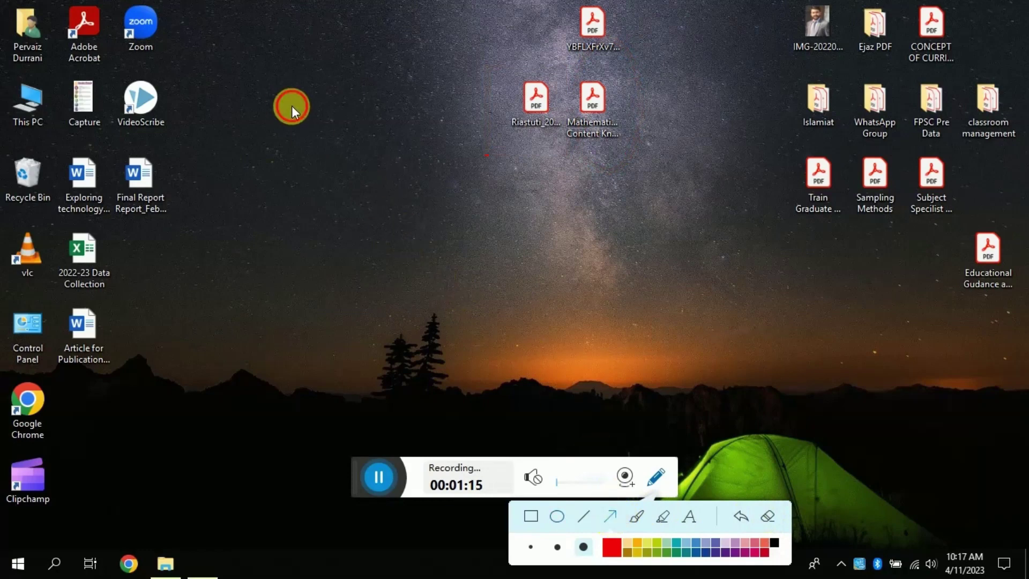
Draw and clear an arrow and squiggle, then add the text 'Hello Guys!' mid-desktop.
mouse_move(291, 105)
left_mouse_down()
mouse_move(236, 59)
mouse_move(166, 33)
left_mouse_up()
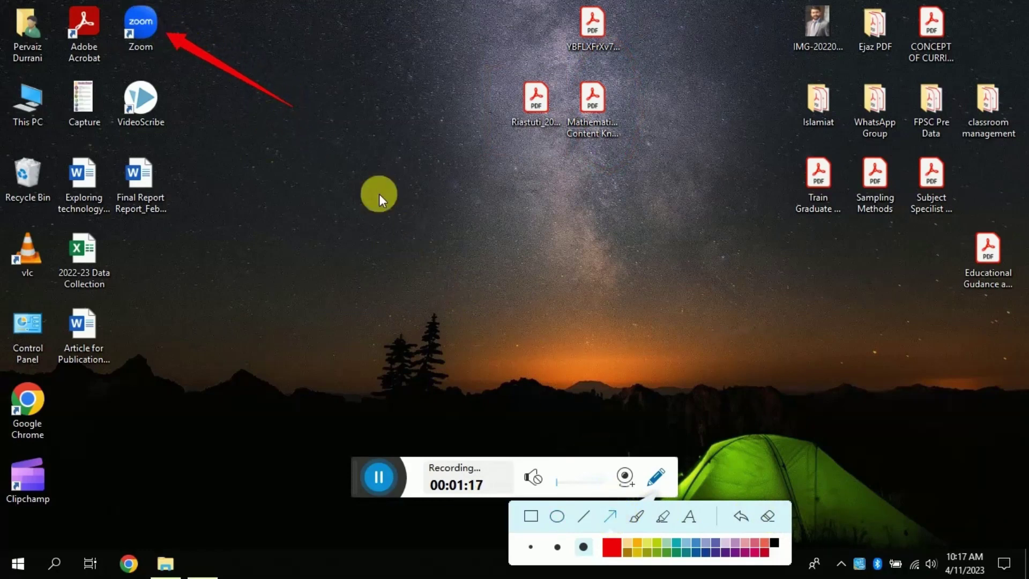
left_click(768, 518)
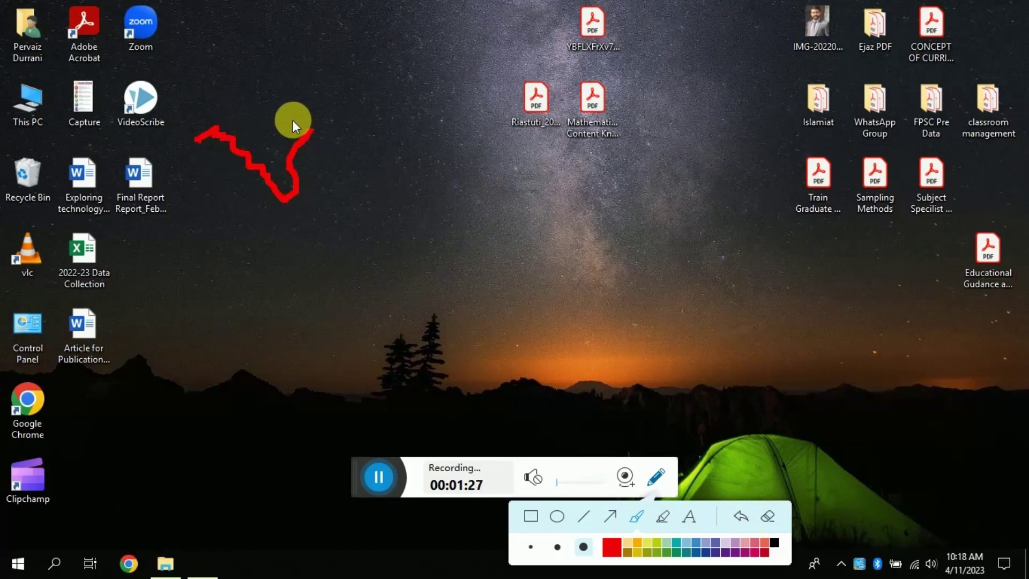
left_click(770, 514)
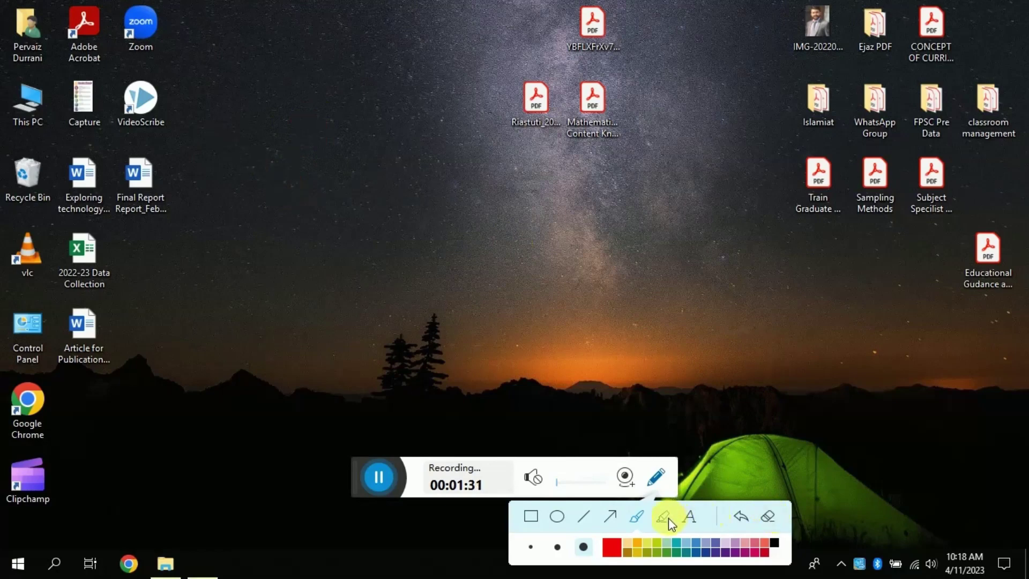
left_click(687, 517)
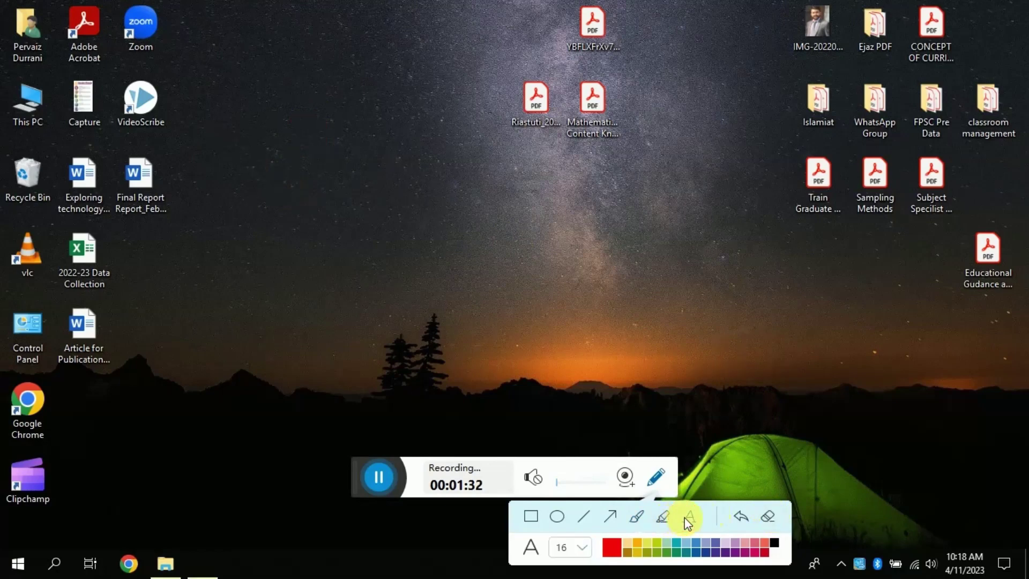
left_click(423, 228)
type("He")
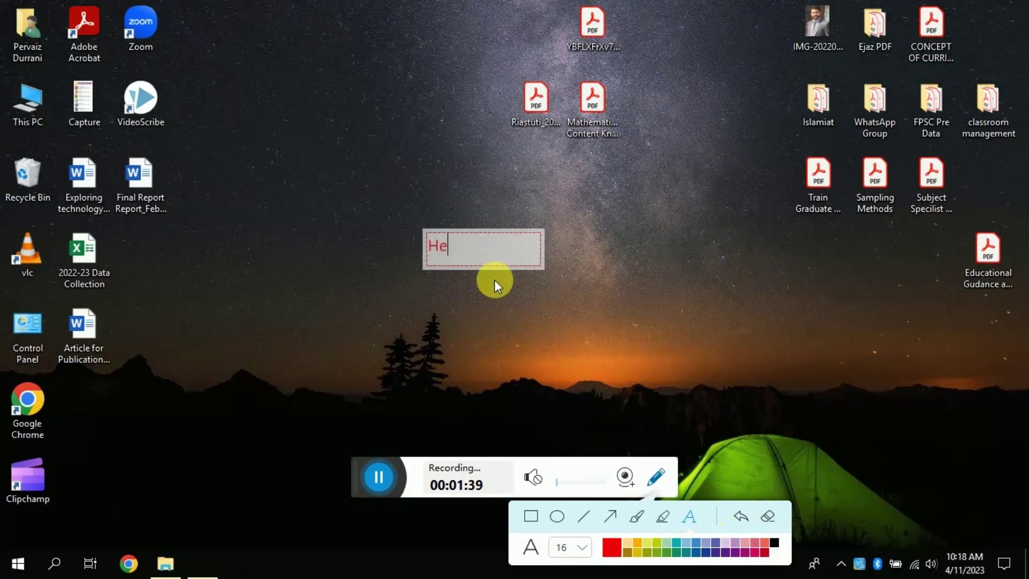
type("llo Guys")
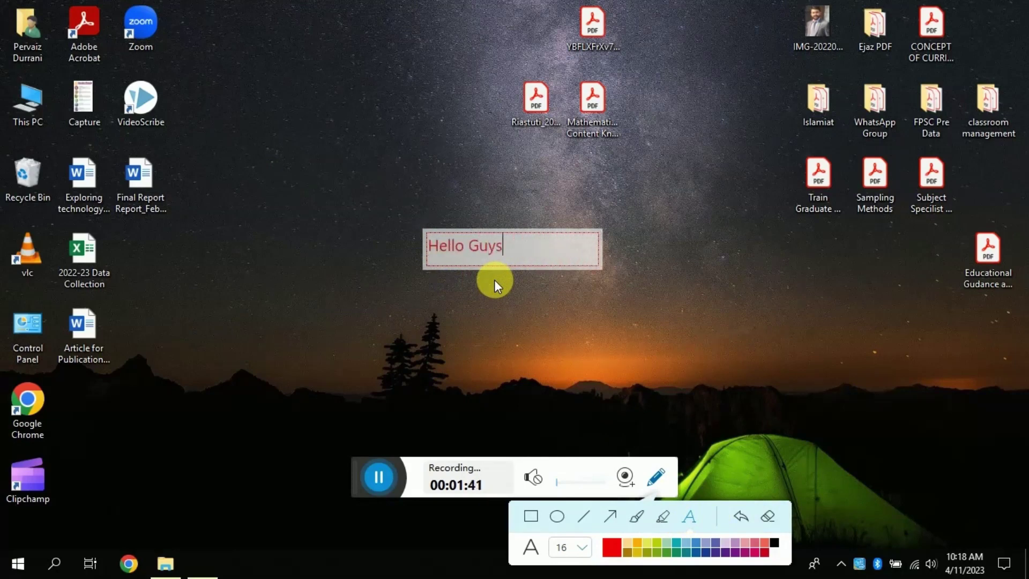
type("!")
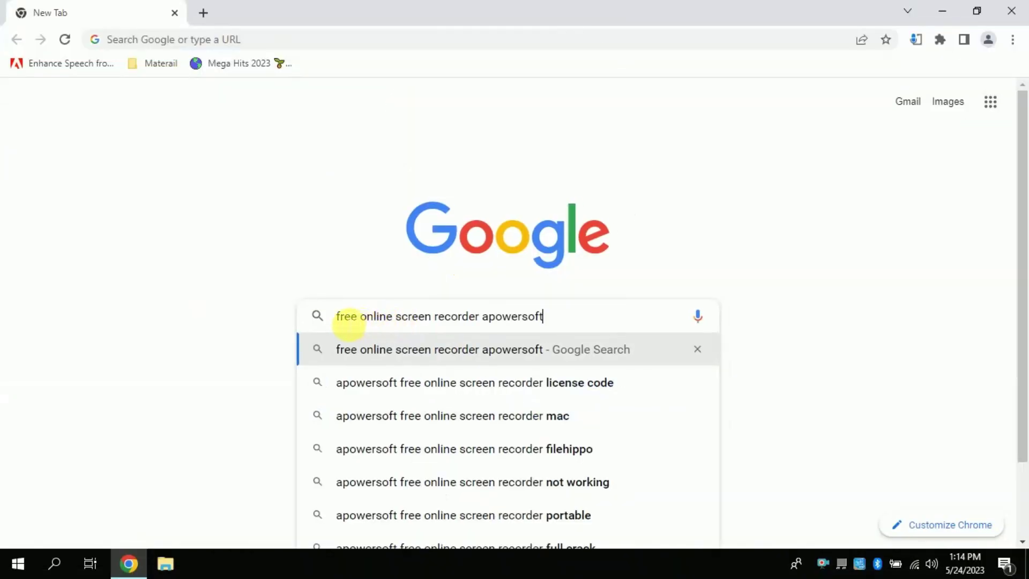
Search Google for 'free online screen recorder apowersoft' and open the Apowersoft Online Screen Recorder result.
left_click_drag(342, 325, 535, 330)
left_click(555, 323)
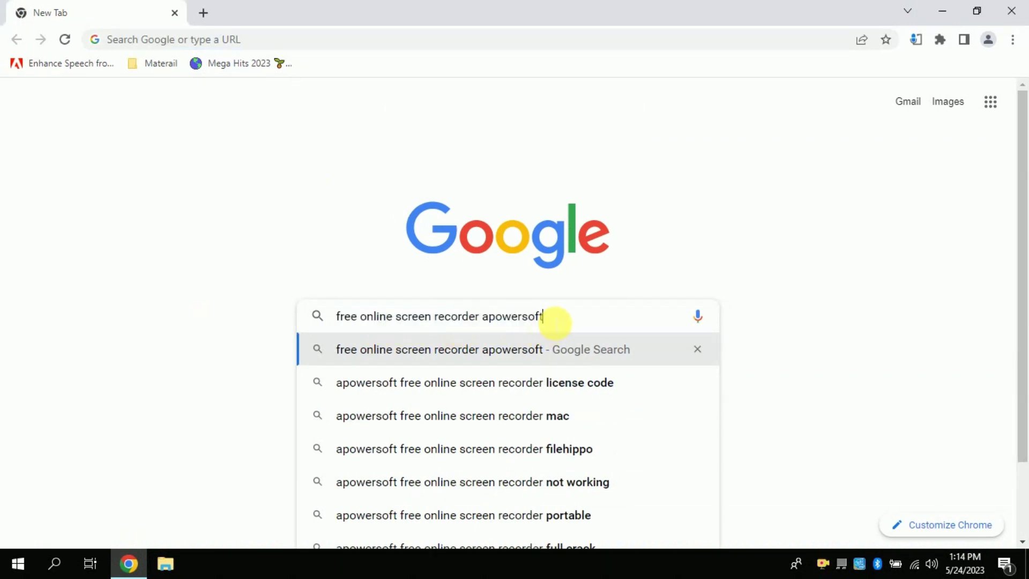
key("Return")
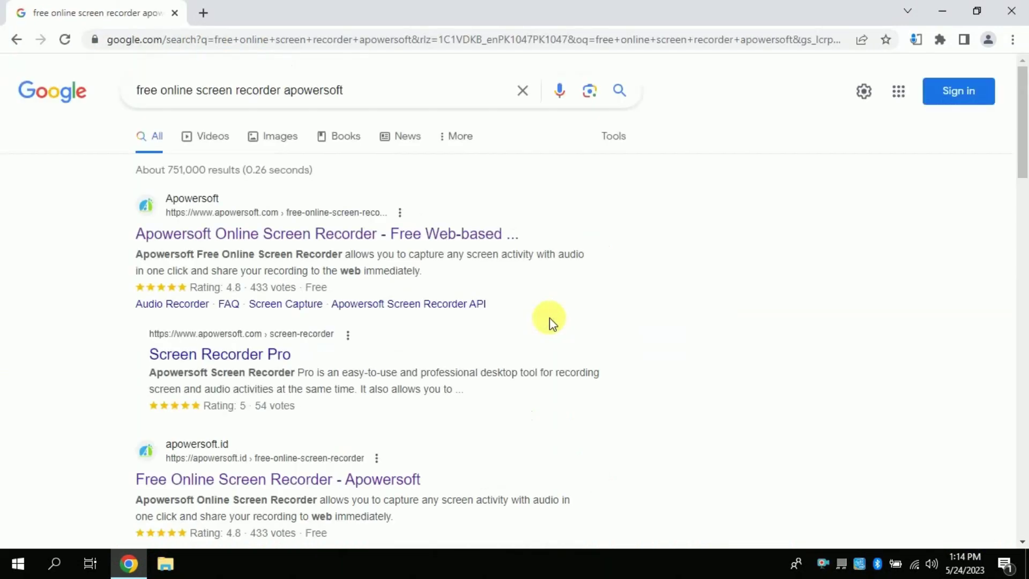
mouse_move(1023, 142)
left_mouse_down()
mouse_move(1023, 444)
mouse_move(1022, 139)
left_mouse_up()
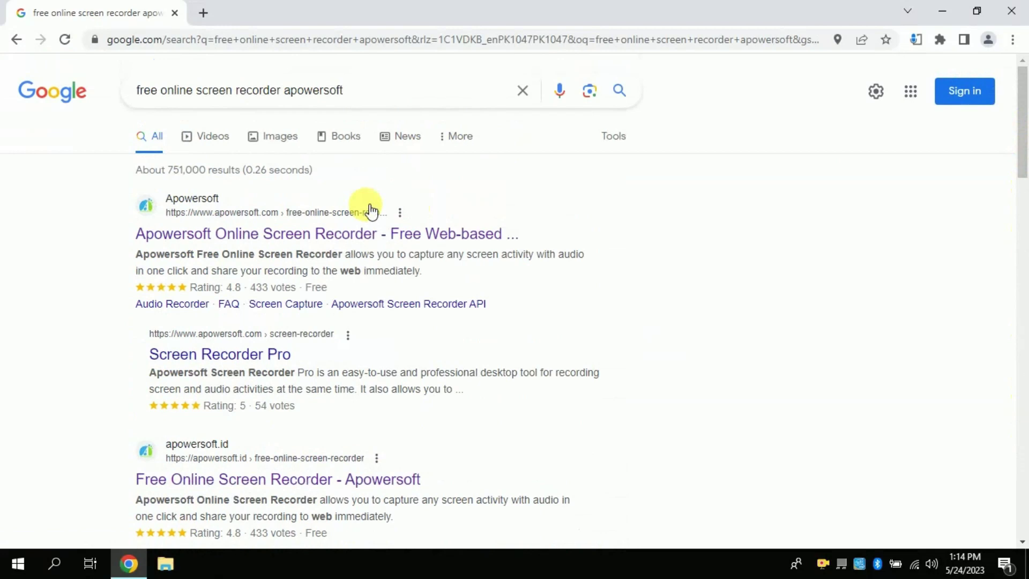
left_click(275, 237)
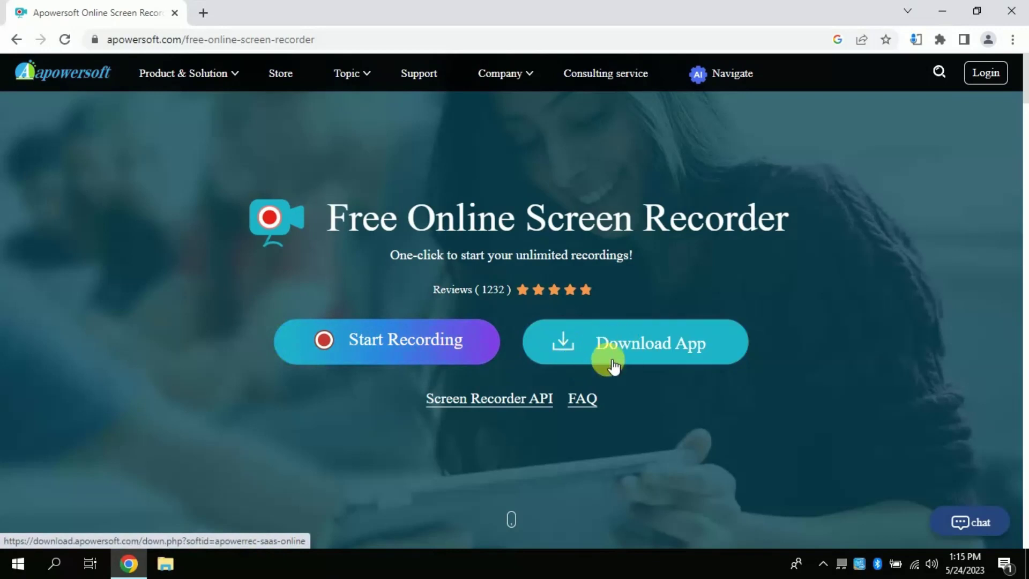
Download the desktop installer apowerrec-setup-saas-online.exe from the Apowersoft page.
left_click(640, 353)
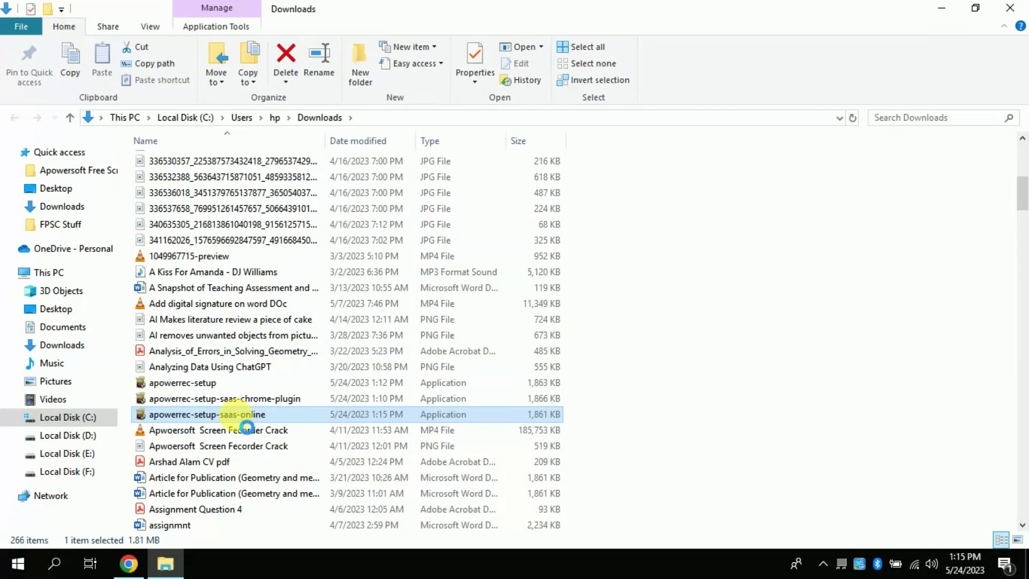
Bring up the installer's context menu, then type 'apo' into a new Google search.
right_click(236, 415)
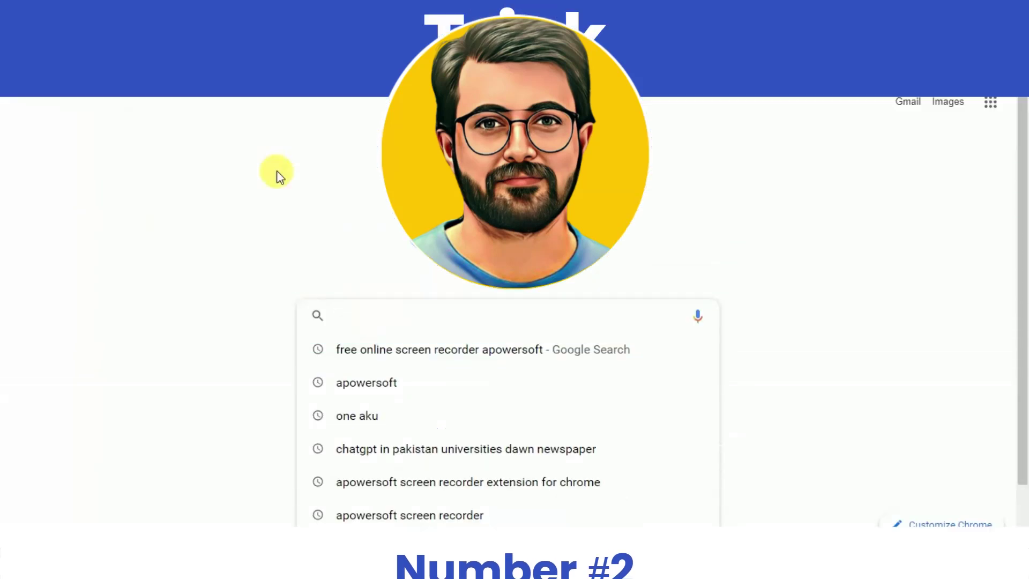
type("apowersoft")
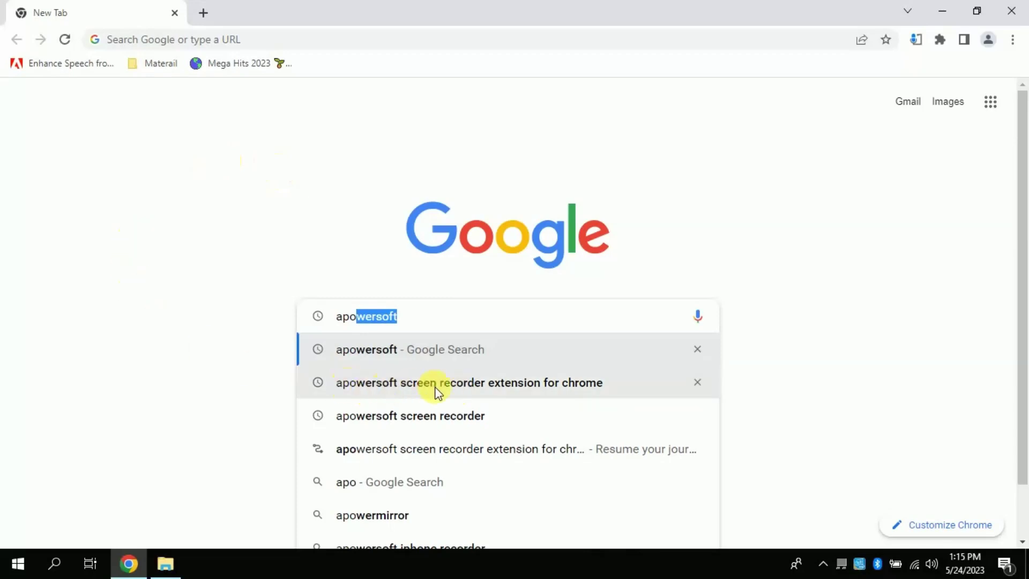
Find the ApowerREC Screen Recorder Web Store page and add the extension to Chrome.
left_click(522, 384)
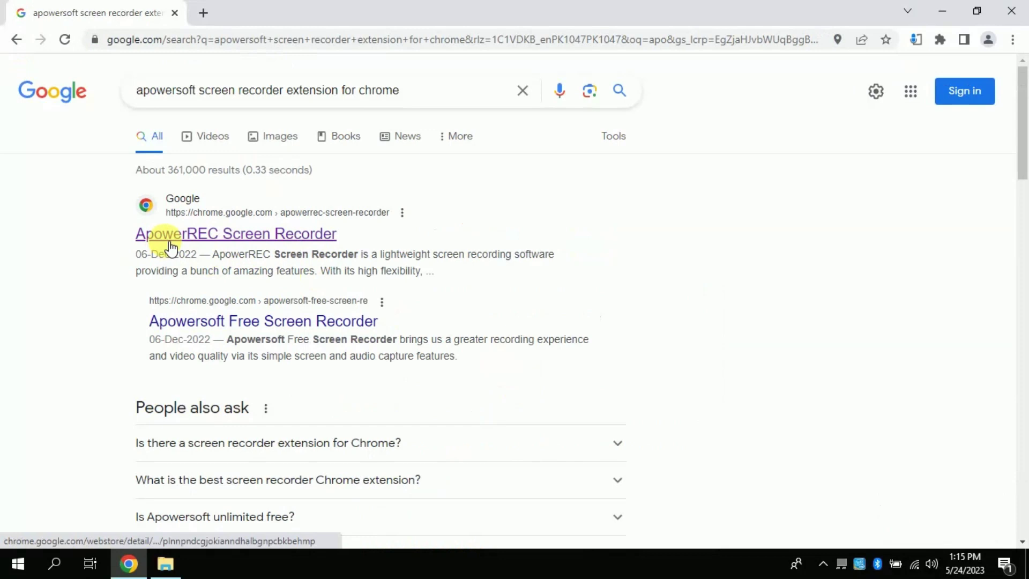
left_click(216, 236)
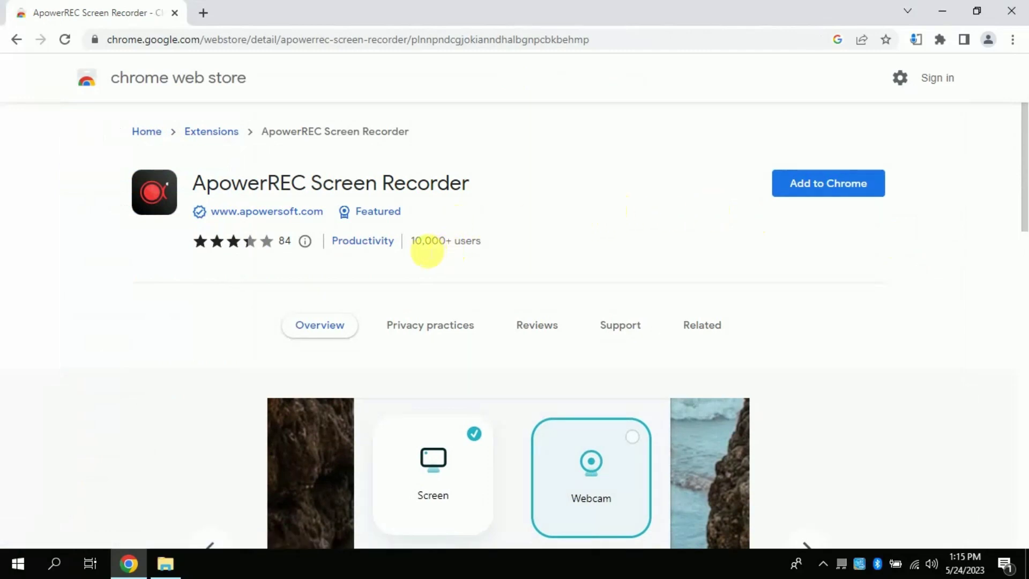
scroll(1019, 202, "down", 5)
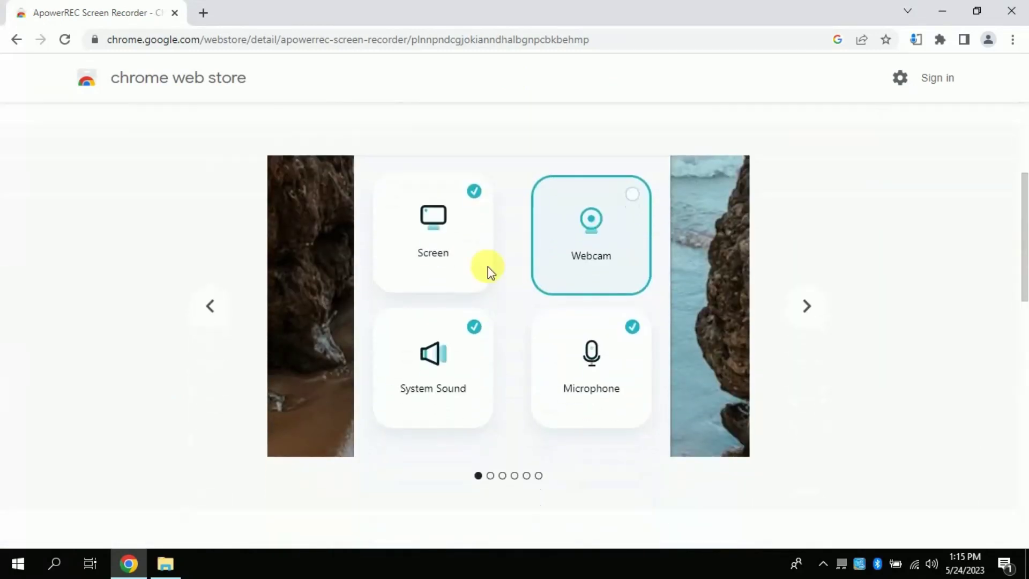
scroll(1024, 172, "up", 5)
left_click(811, 175)
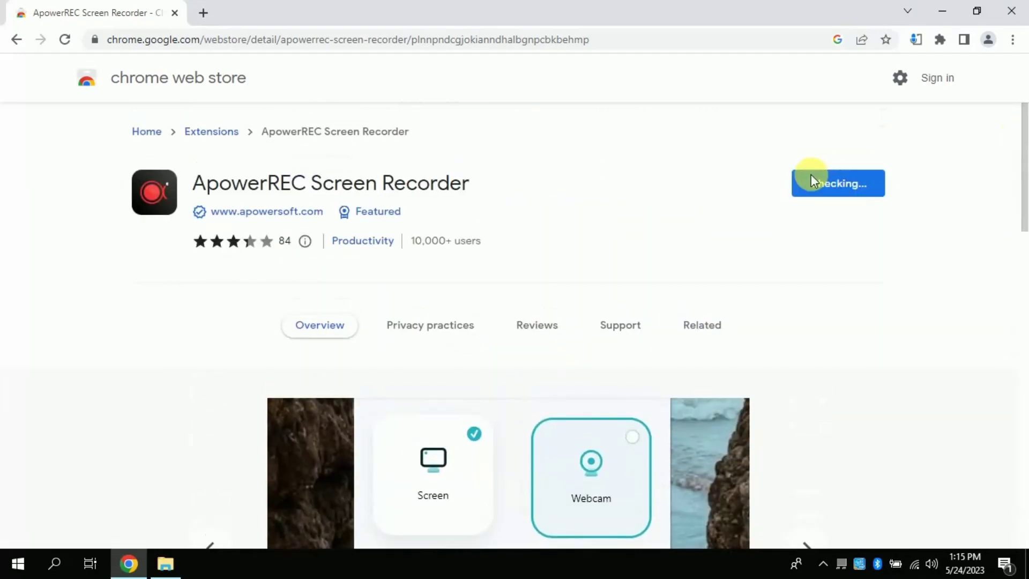
left_click(533, 164)
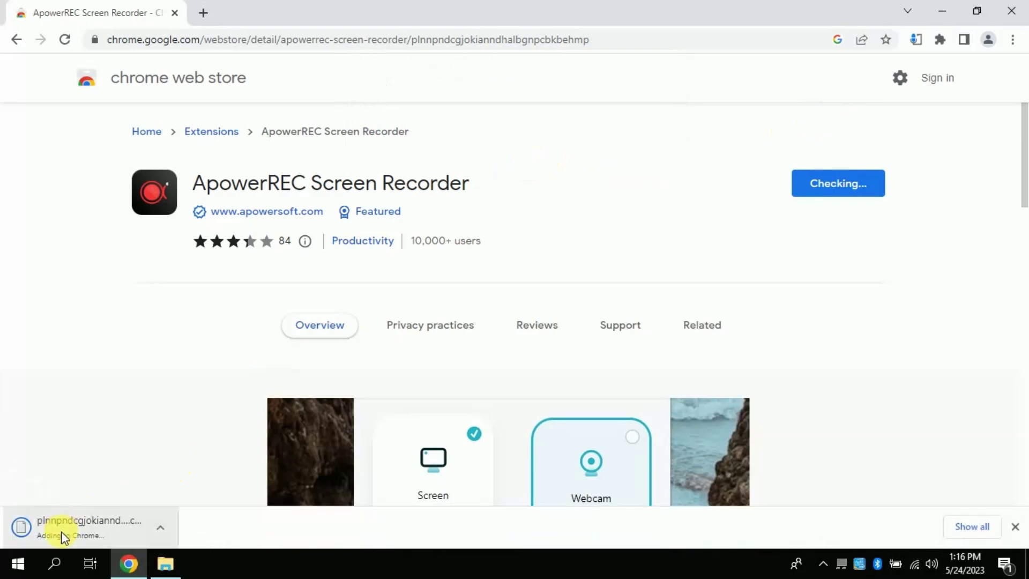
Pin ApowerREC Screen Recorder to the toolbar and open its recording options.
left_click(941, 40)
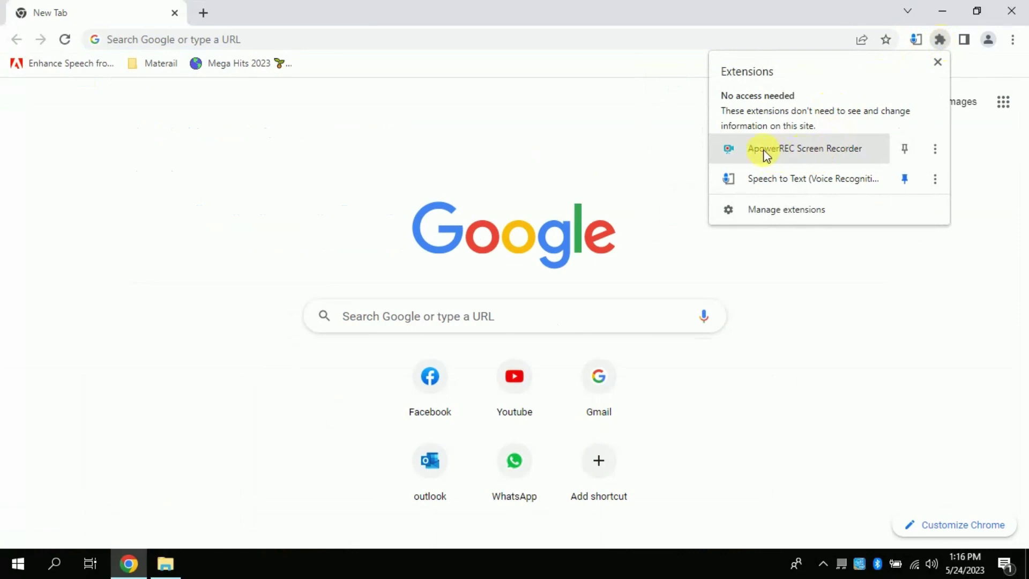
left_click(904, 149)
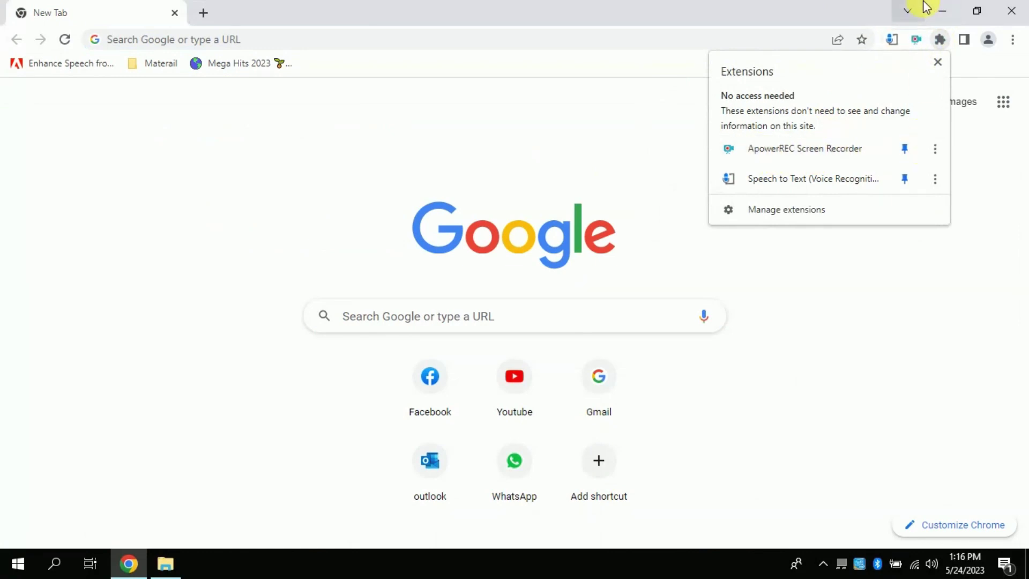
left_click(802, 12)
left_click(918, 44)
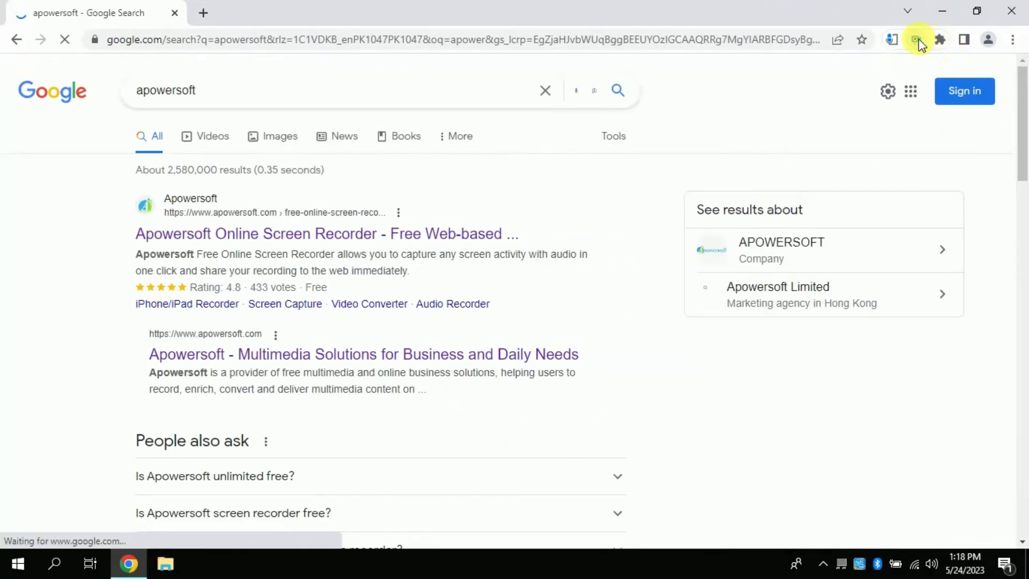
left_click(918, 41)
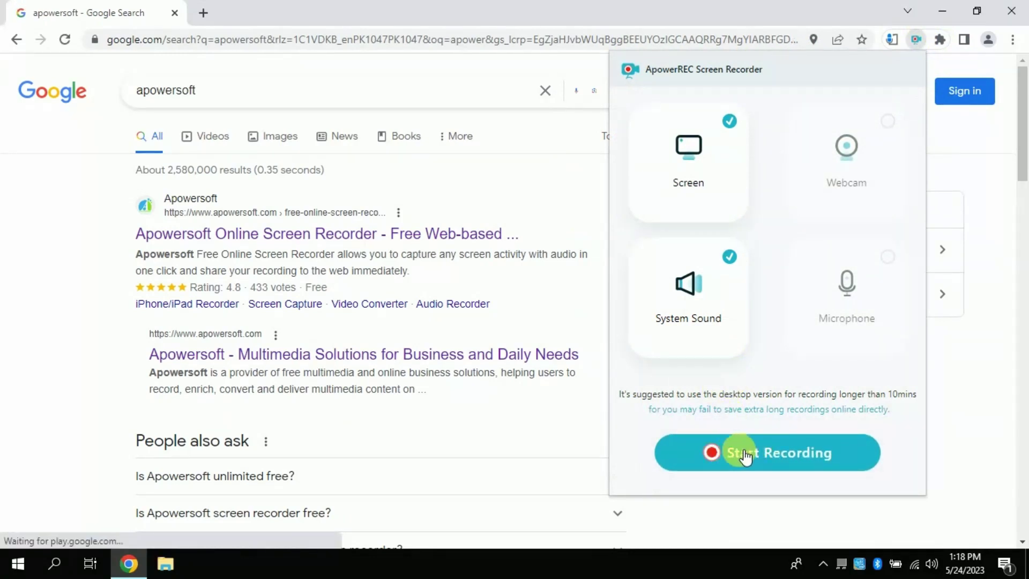
Start recording the entire screen with system audio shared.
left_click(722, 450)
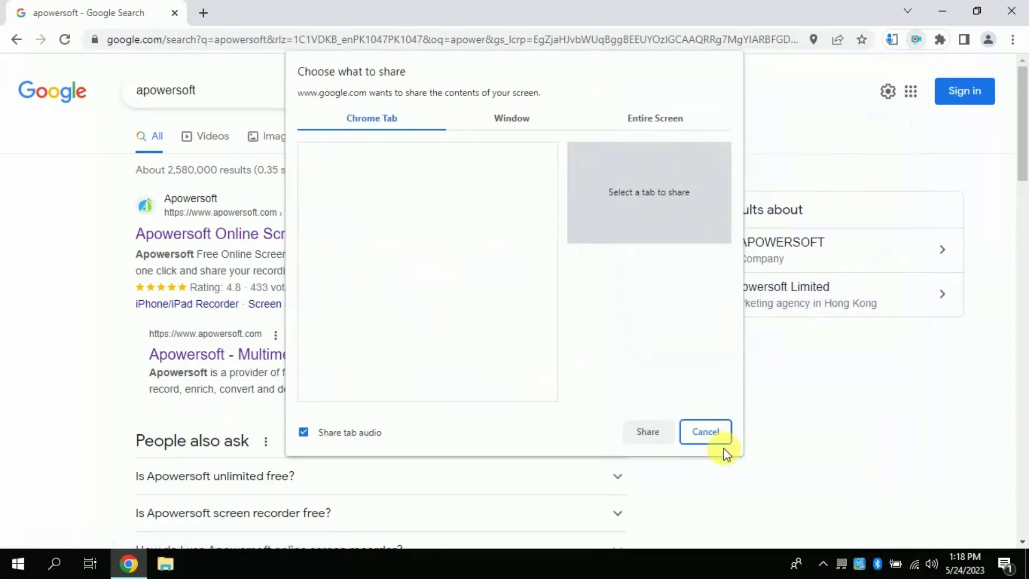
left_click(515, 118)
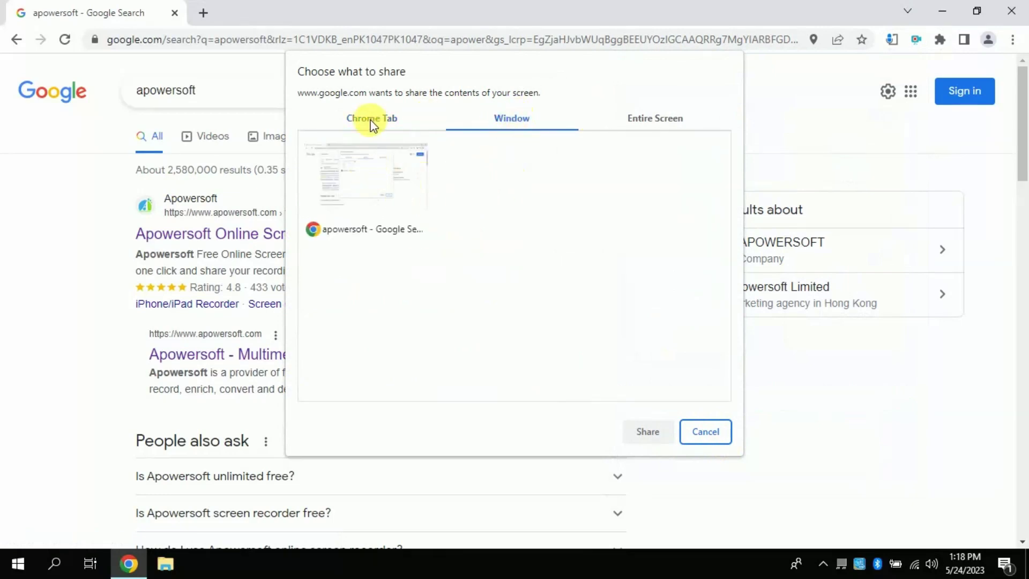
left_click(372, 119)
left_click(520, 121)
left_click(649, 122)
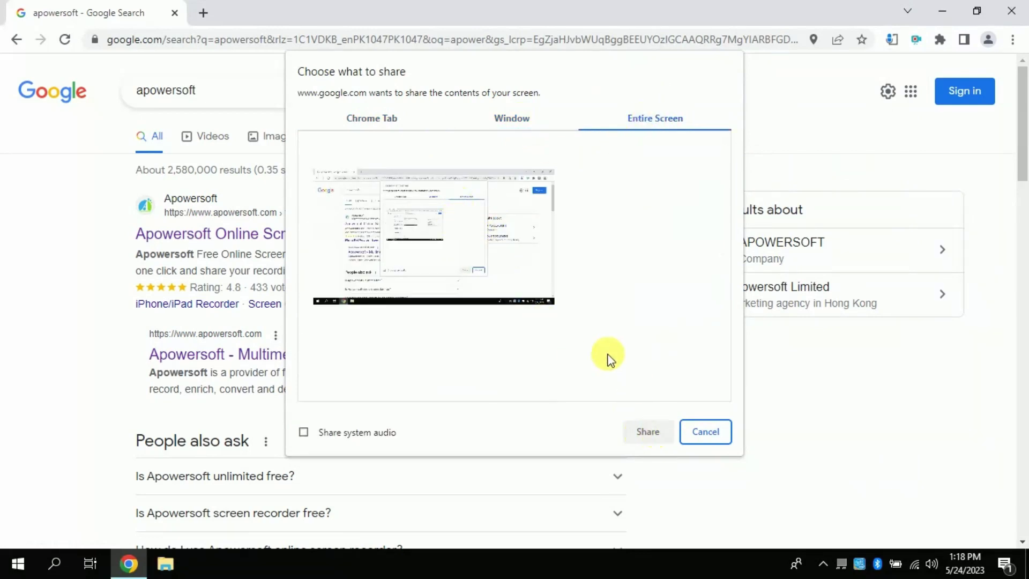
left_click(513, 291)
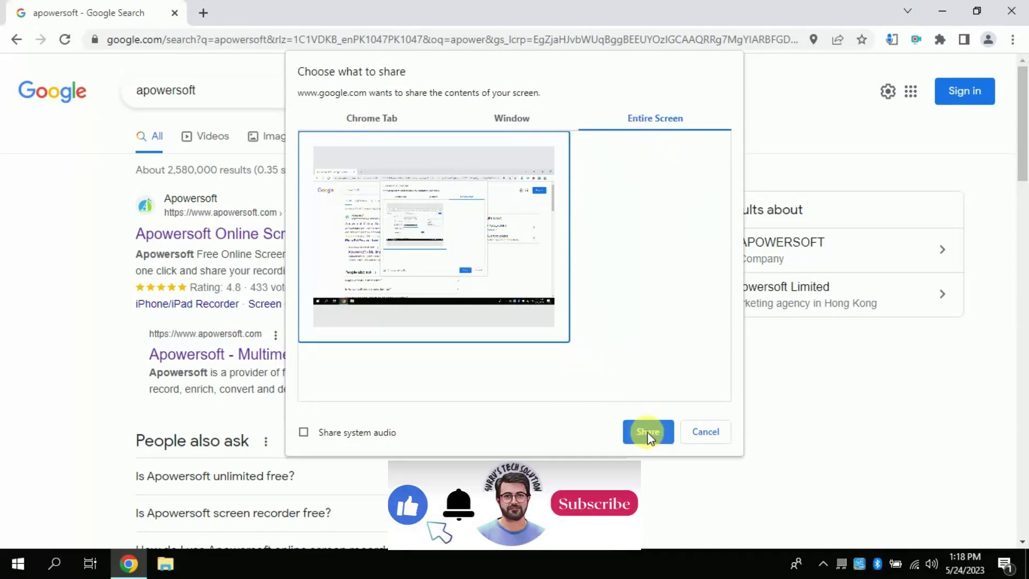
left_click(304, 432)
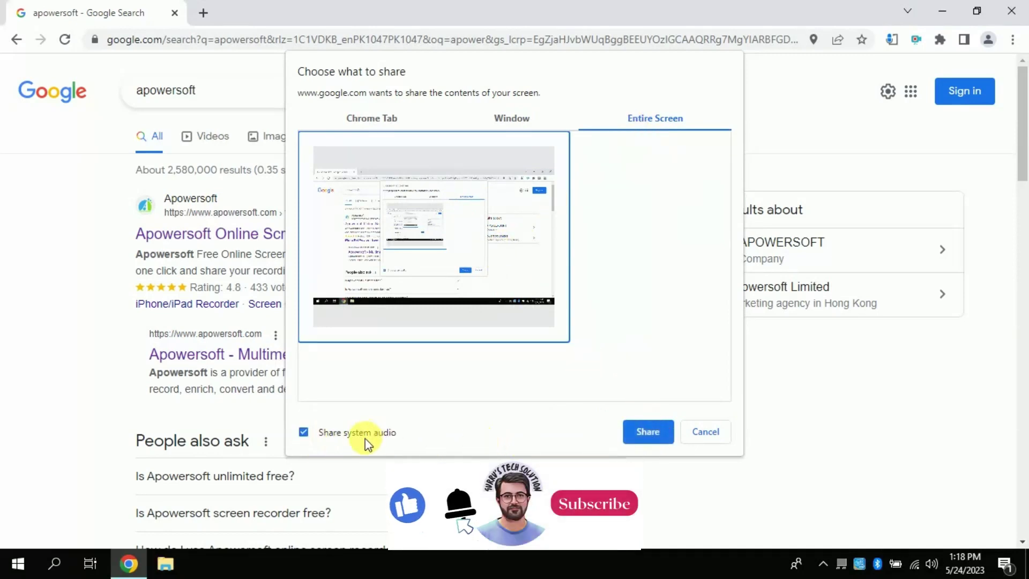
left_click(661, 430)
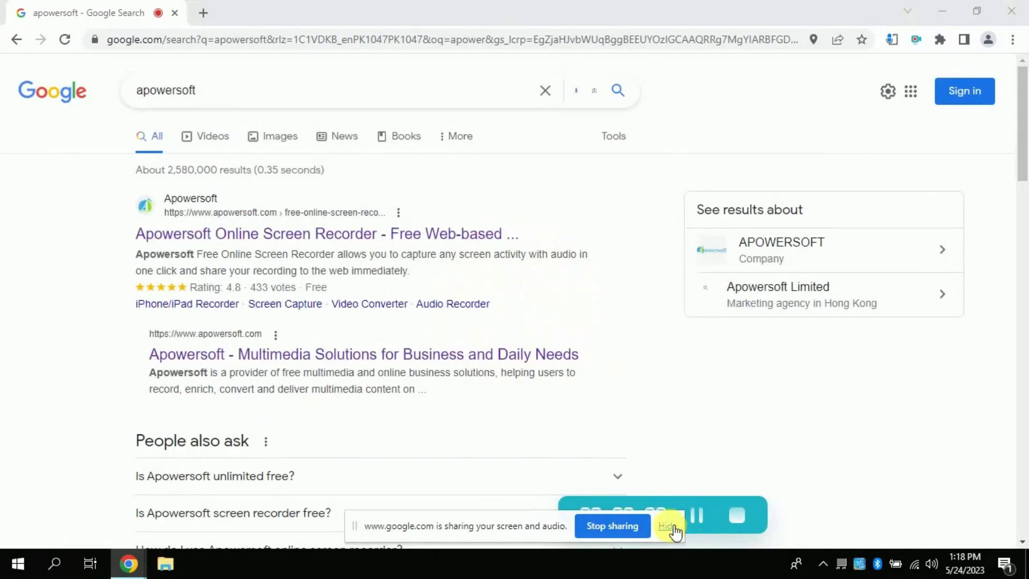
Hide the screen-sharing banner, open a new tab, minimize and restore Chrome, then return to the apowersoft search tab.
left_click(668, 527)
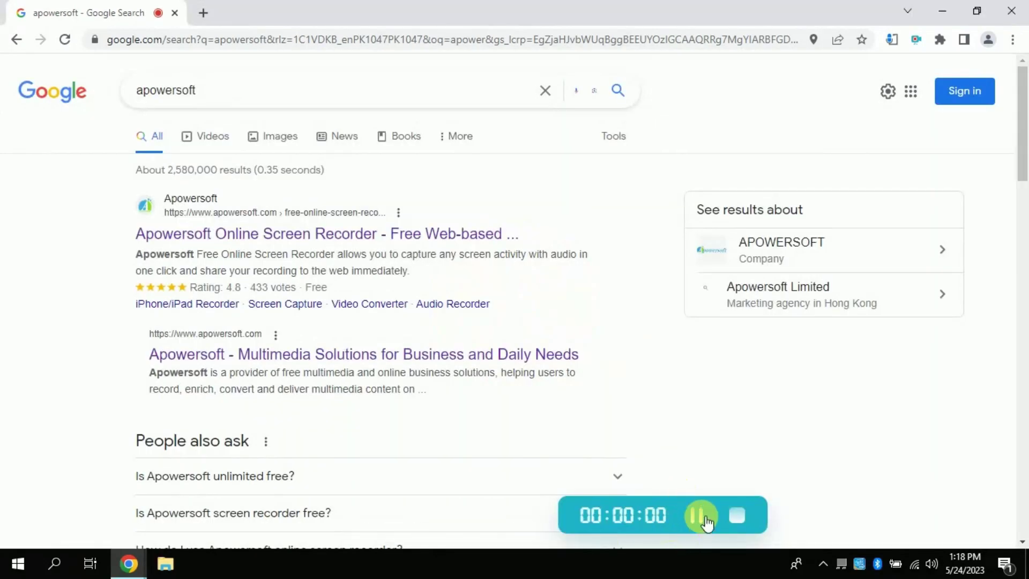
left_click(204, 14)
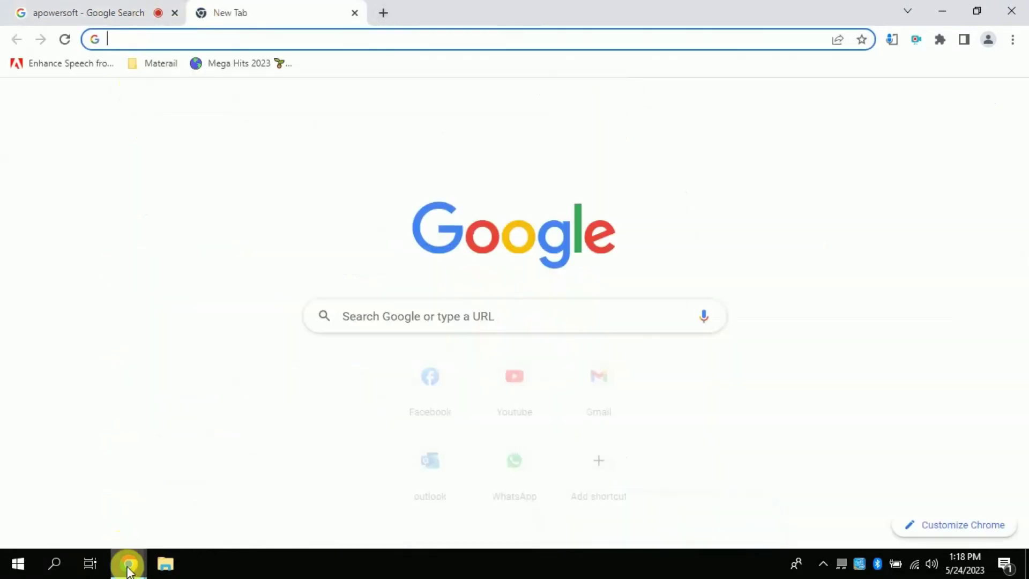
mouse_move(133, 571)
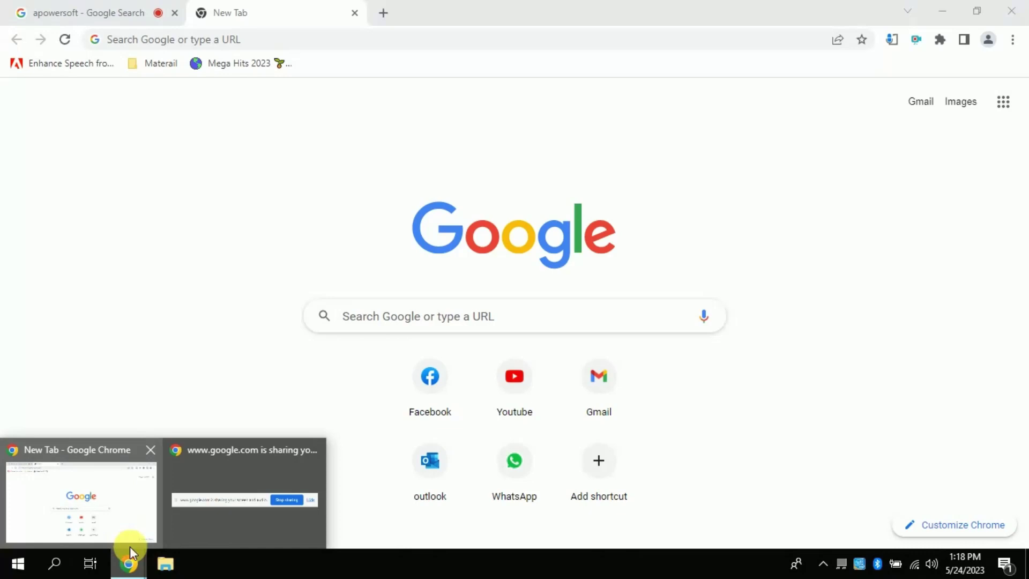
left_click(941, 21)
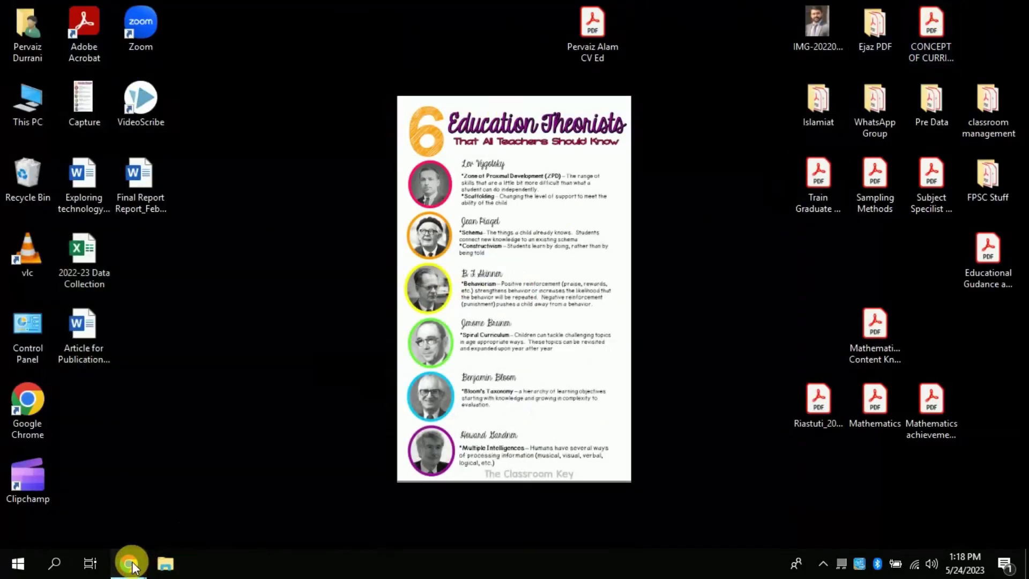
mouse_move(129, 562)
left_click(108, 498)
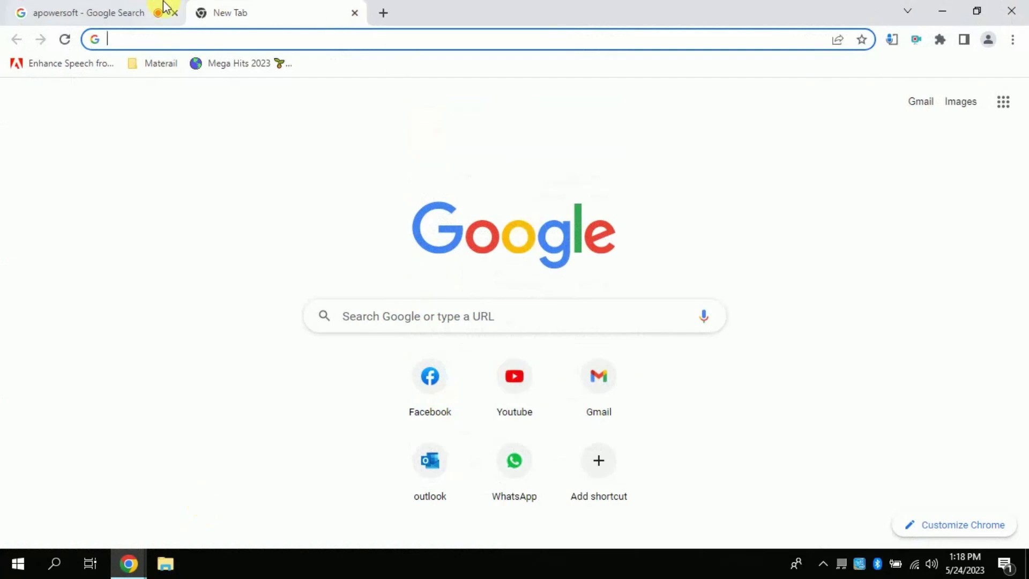
left_click(161, 9)
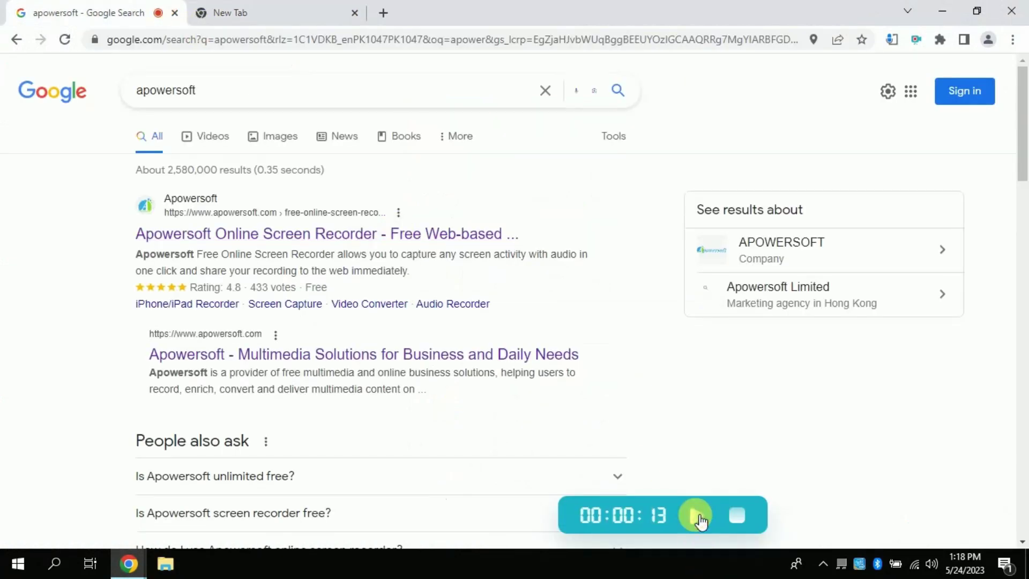
left_click(734, 513)
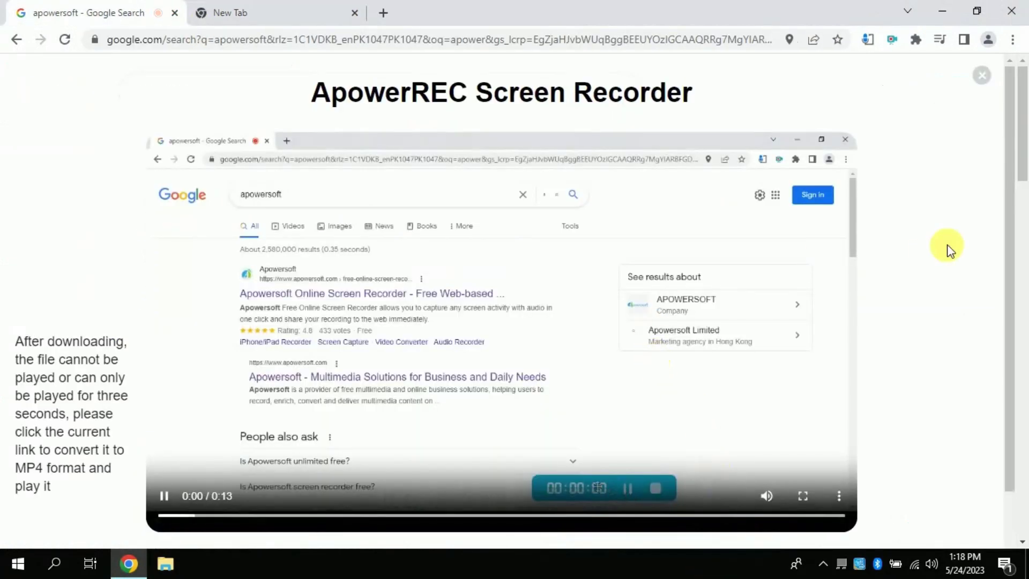